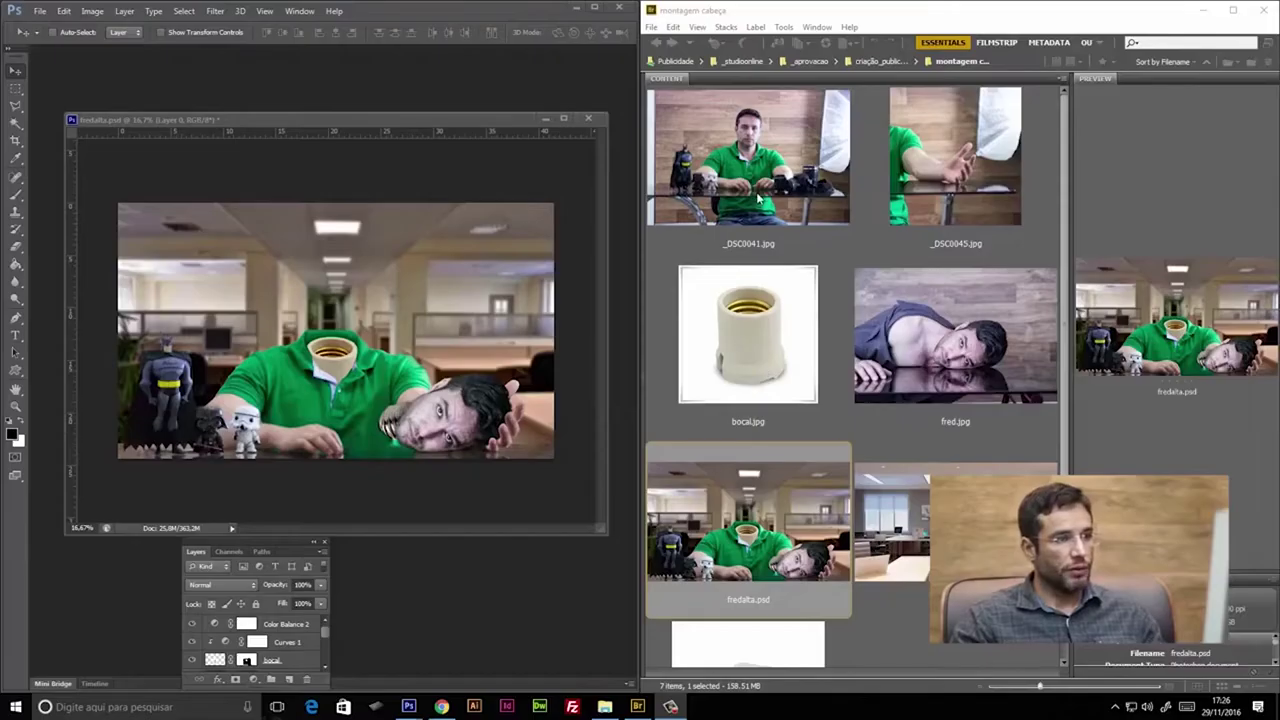
- Preview the finished fredalta.psd montage full-screen from Bridge's thumbnail grid
click(795, 478)
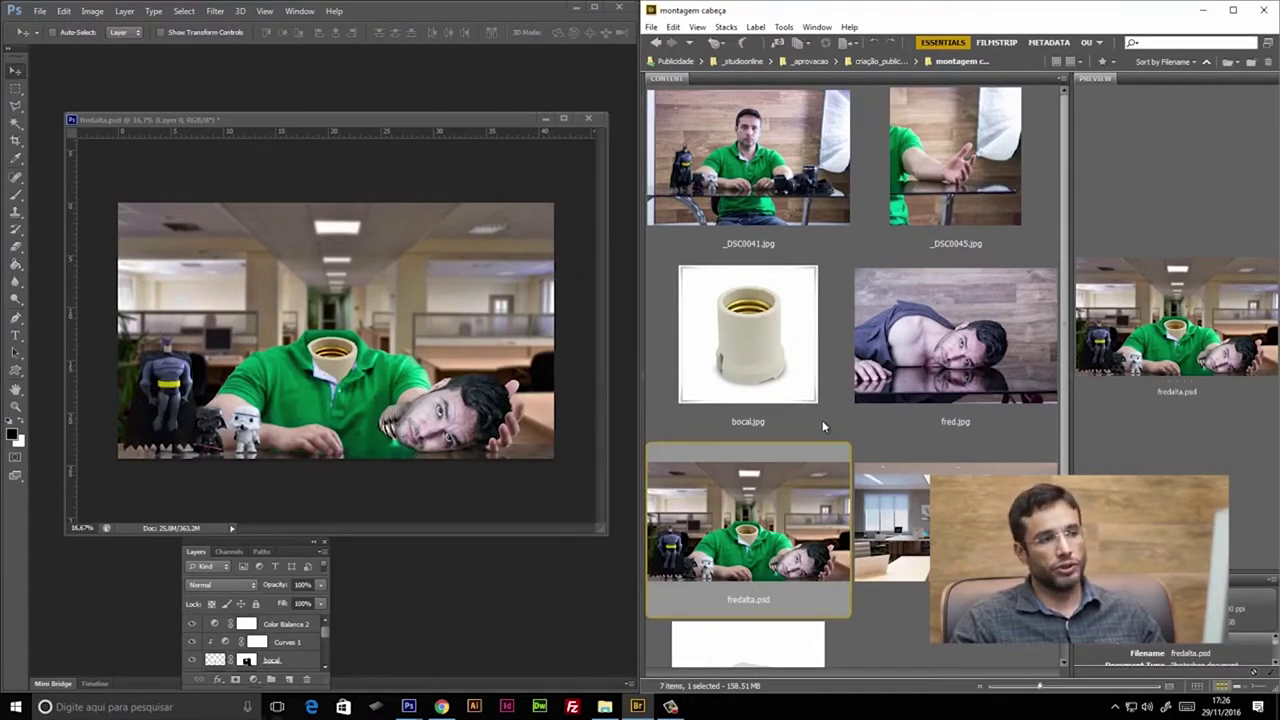
key(space)
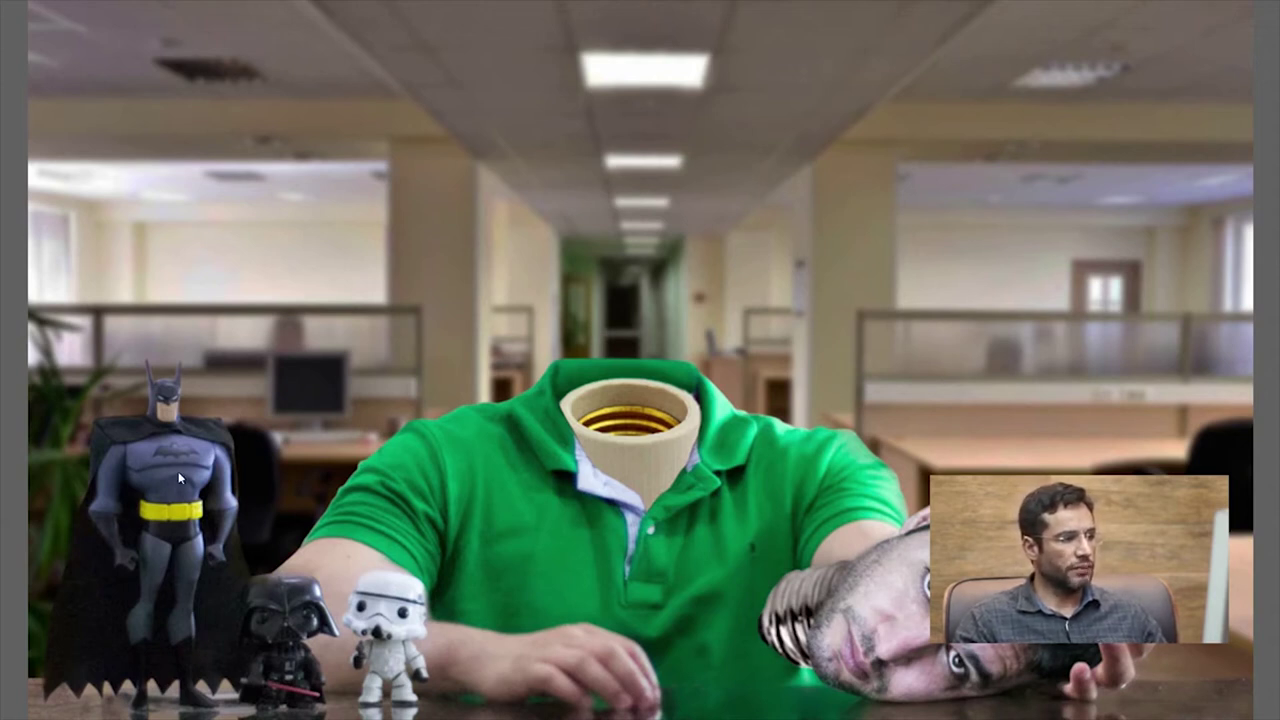
- Exit the fredalta.psd full-screen preview back to Bridge's thumbnail grid
key(space)
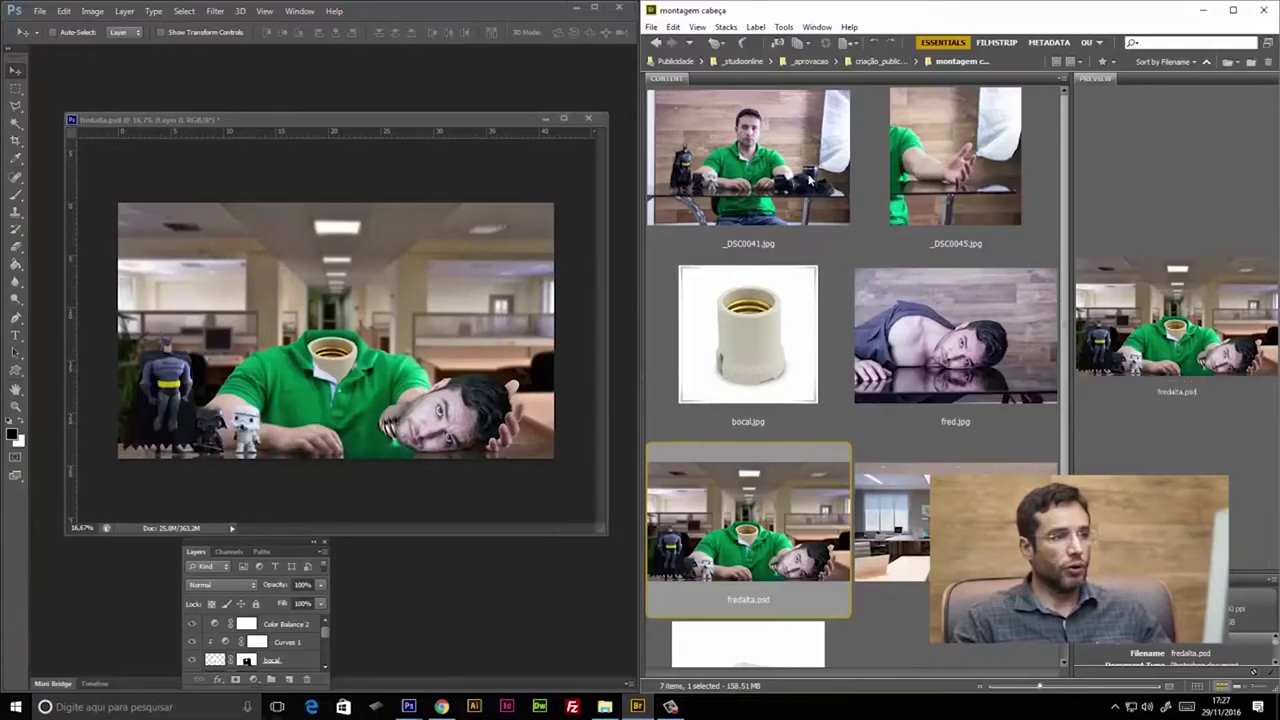
- Open the _DSC0045.jpg arm photo from Bridge as a Photoshop document
click(786, 181)
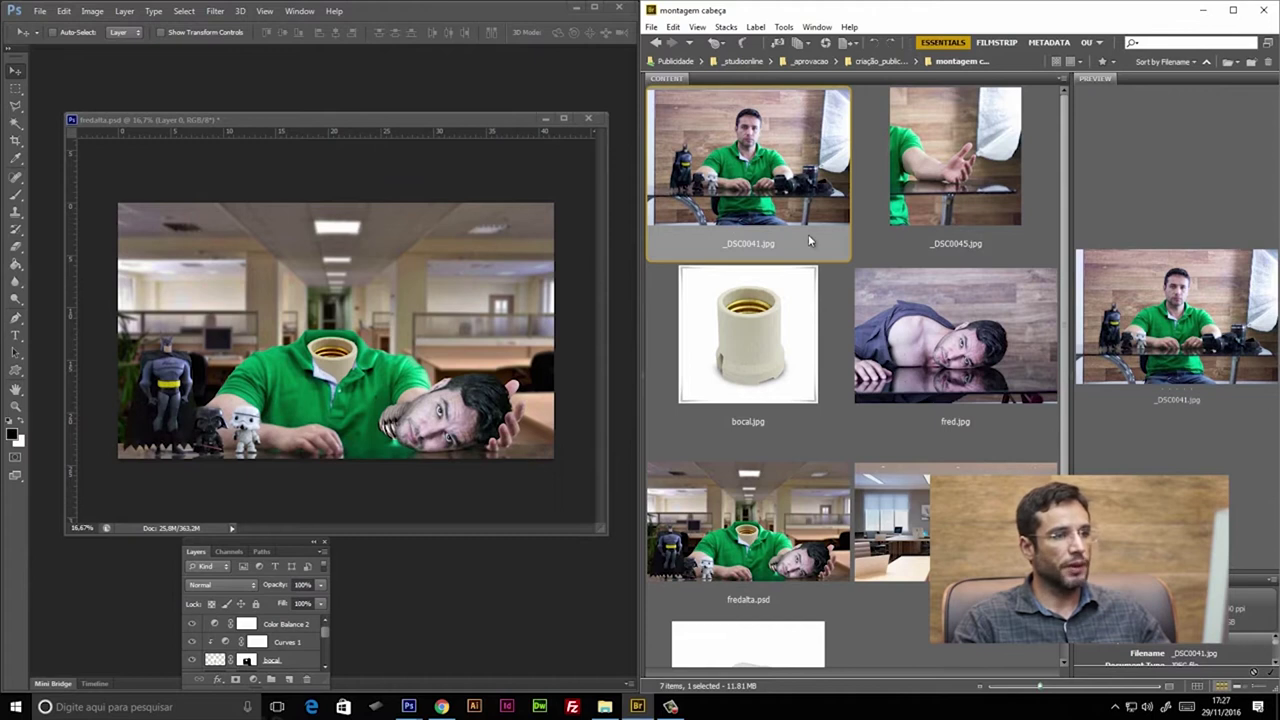
click(950, 200)
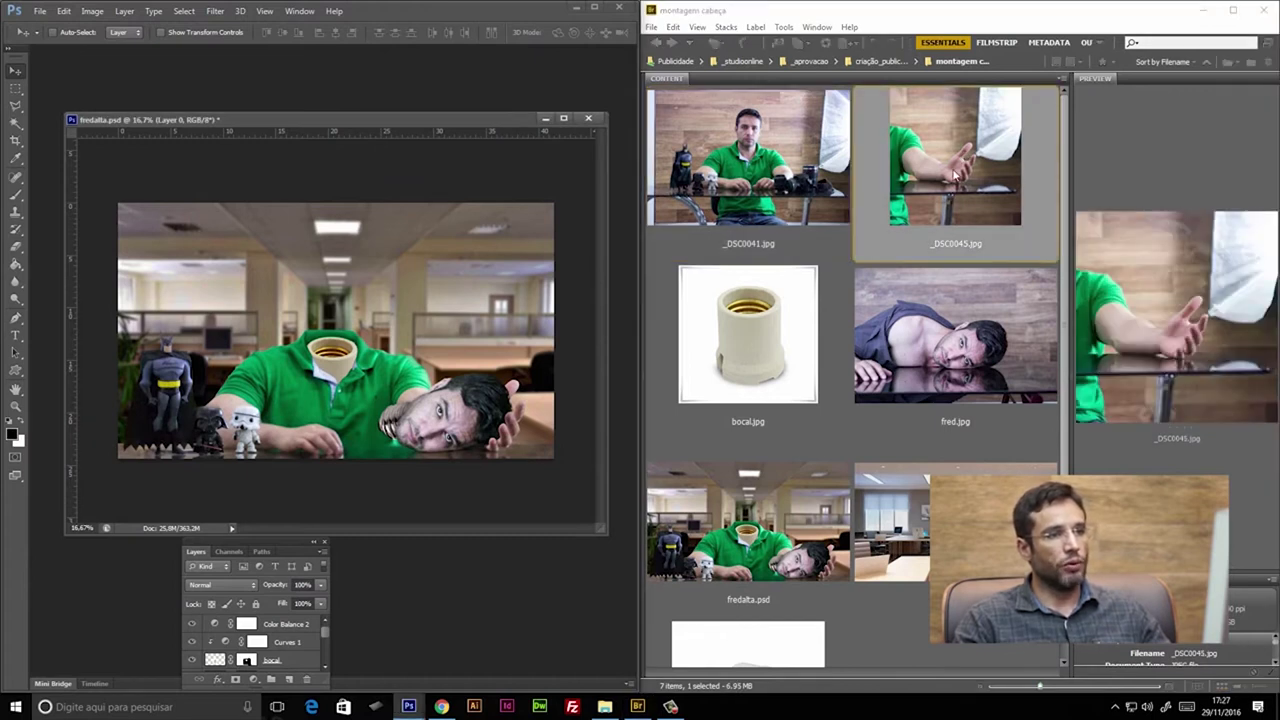
double_click(950, 158)
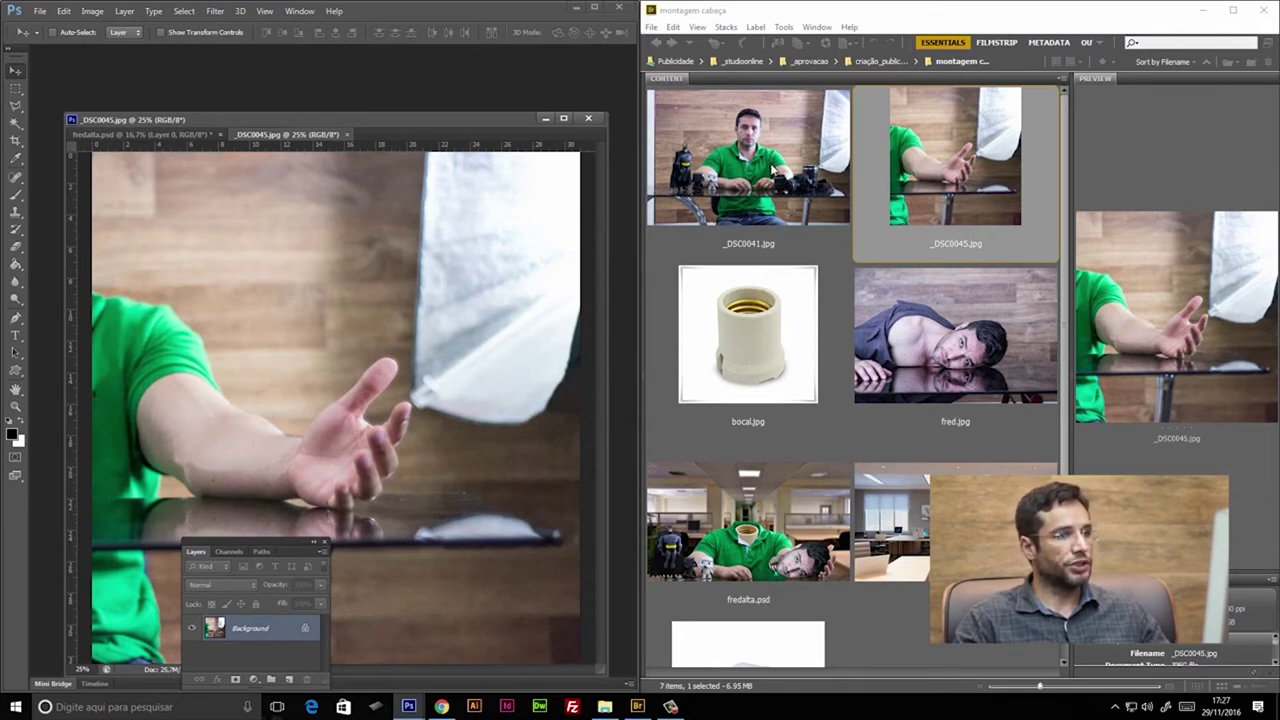
- Switch Photoshop back to the fredalta.psd montage, with bocal.jpg selected in Bridge
click(773, 172)
click(198, 147)
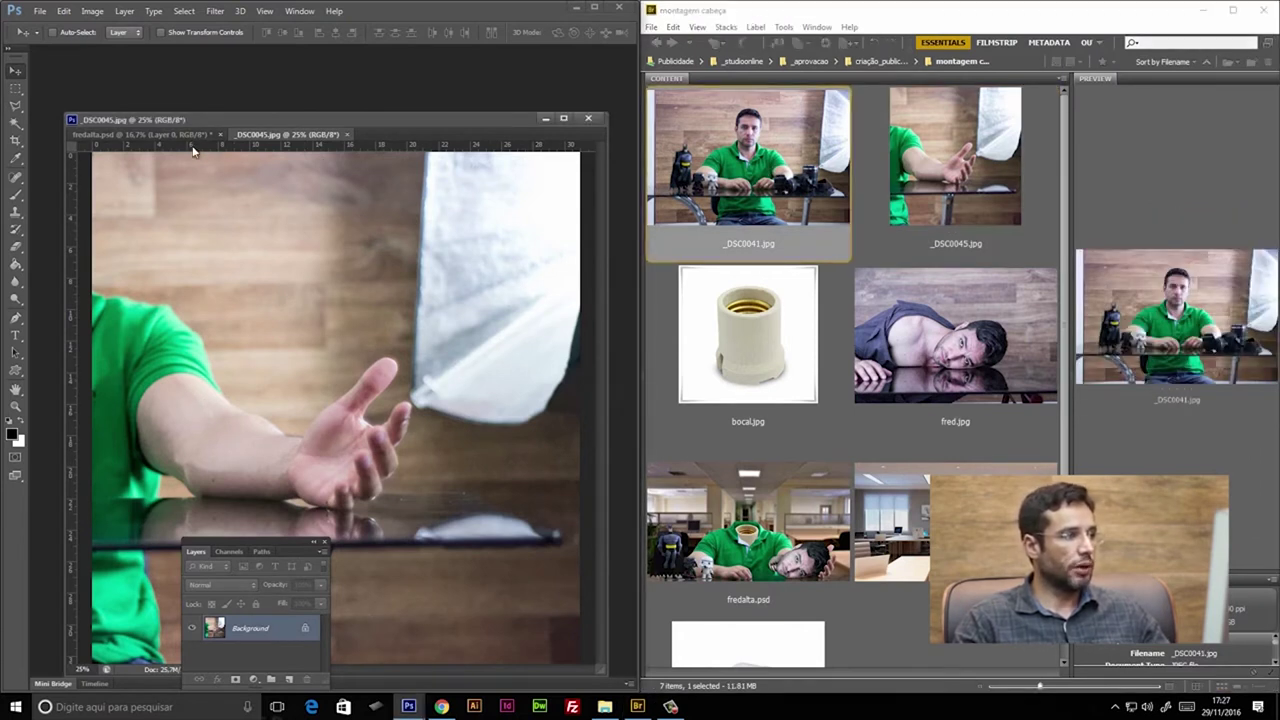
key(ctrl+Tab)
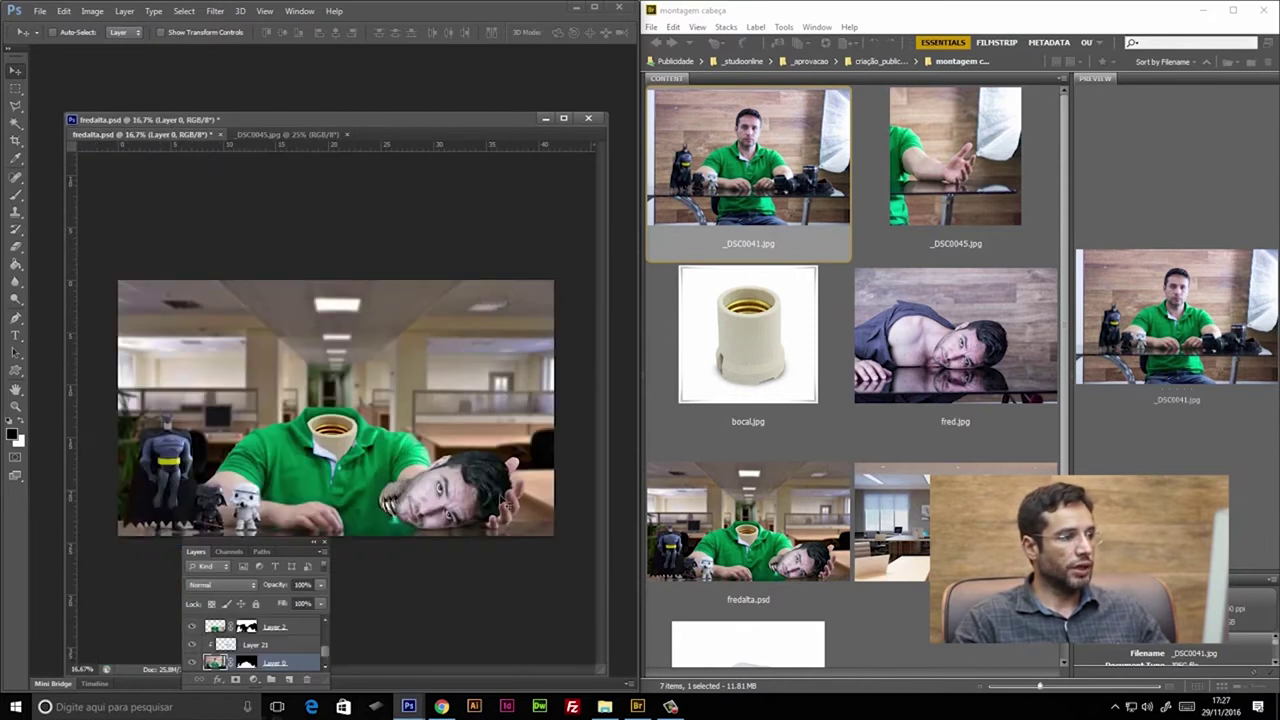
click(768, 352)
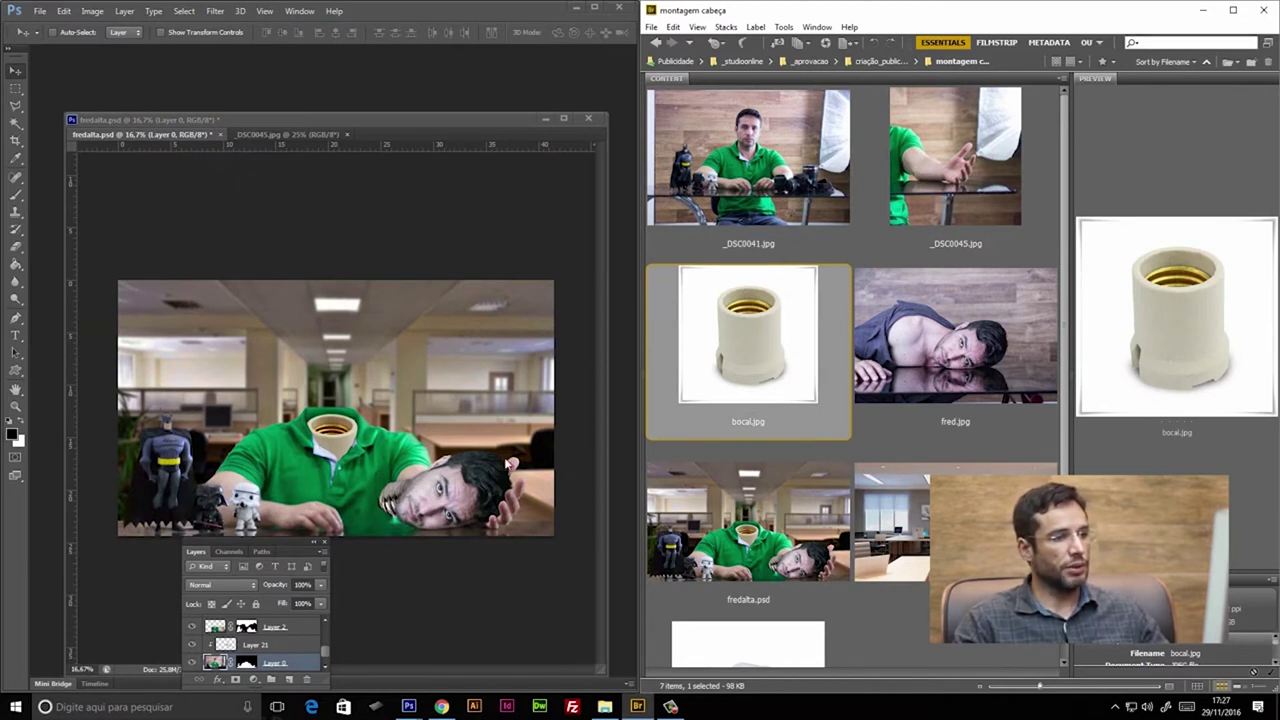
click(950, 342)
key(space)
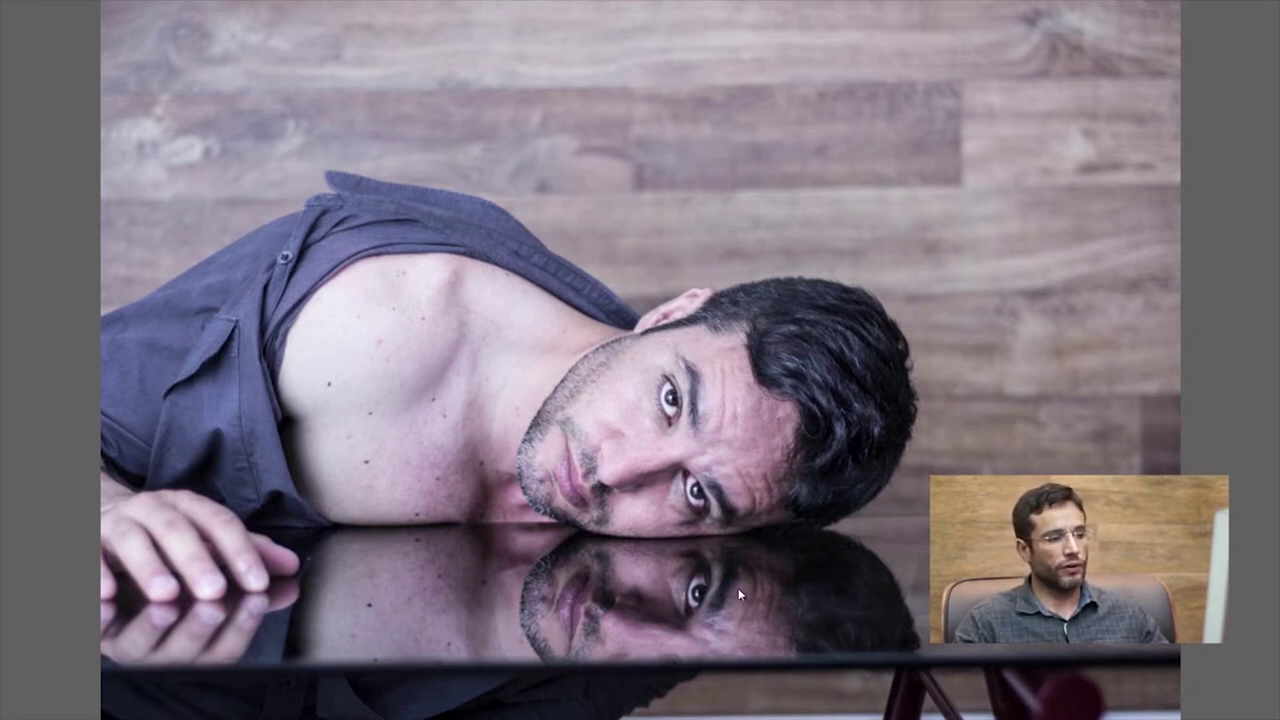
key(space)
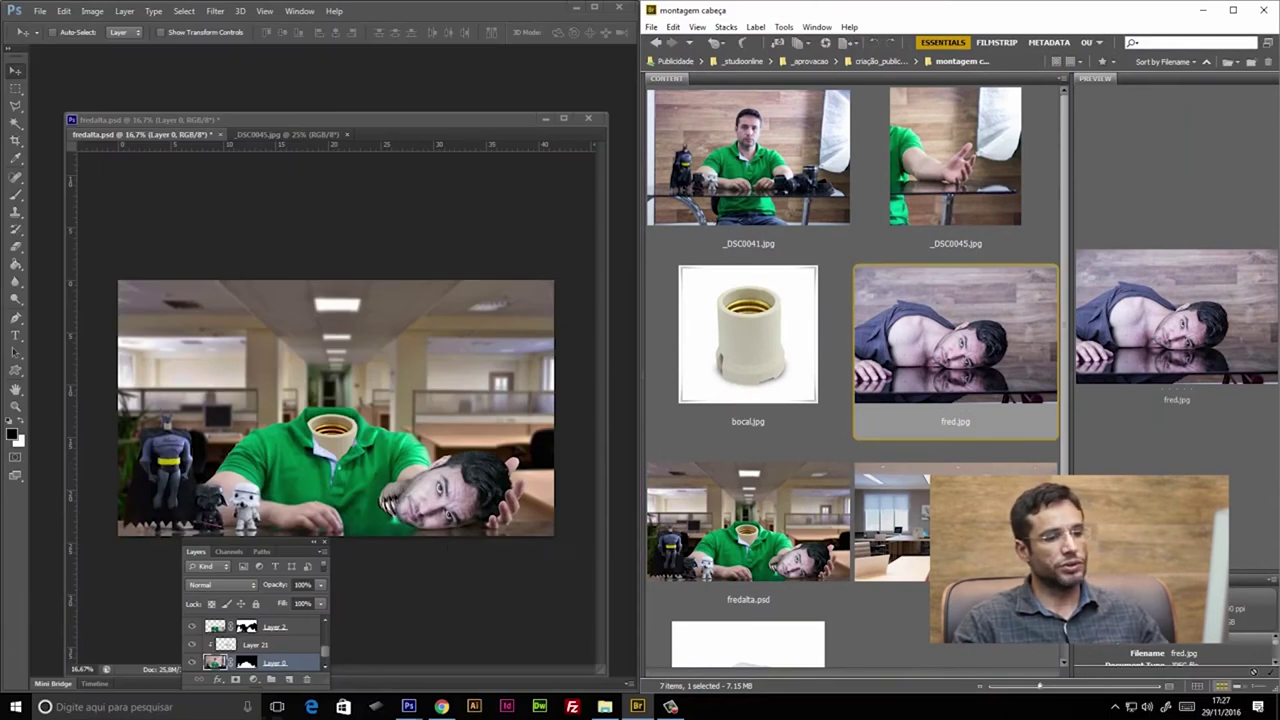
key(Down)
key(space)
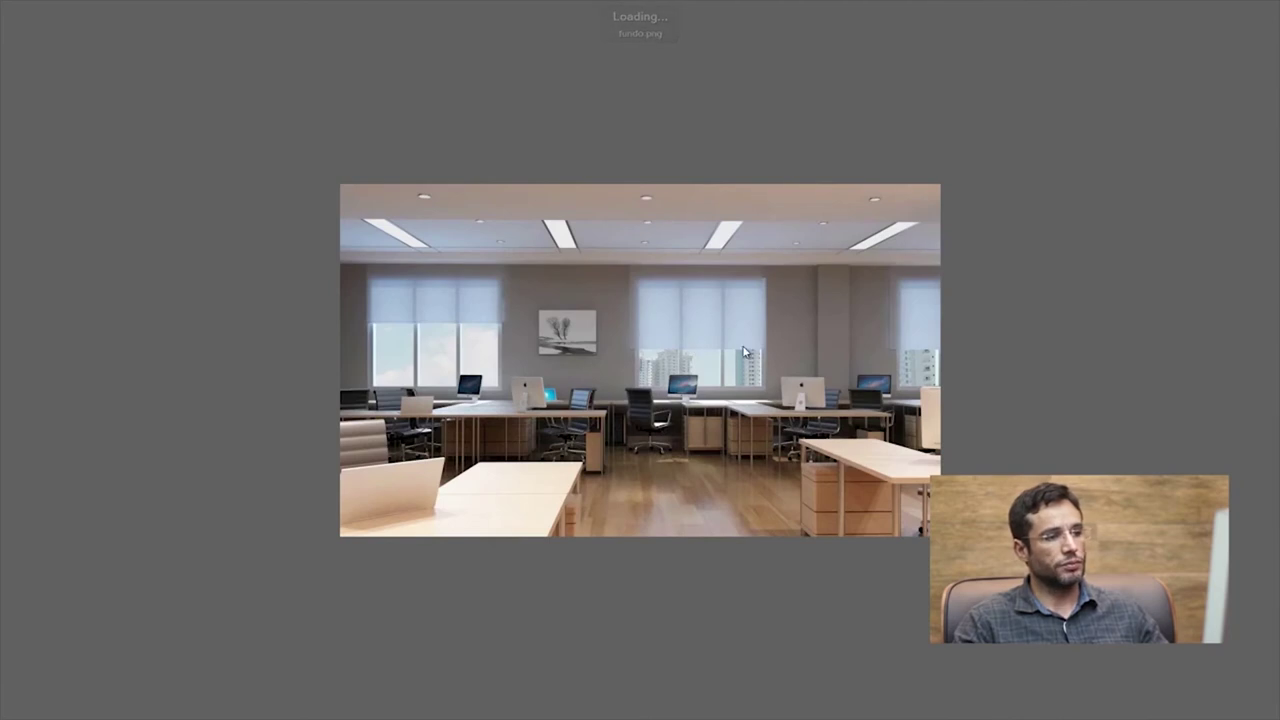
key(space)
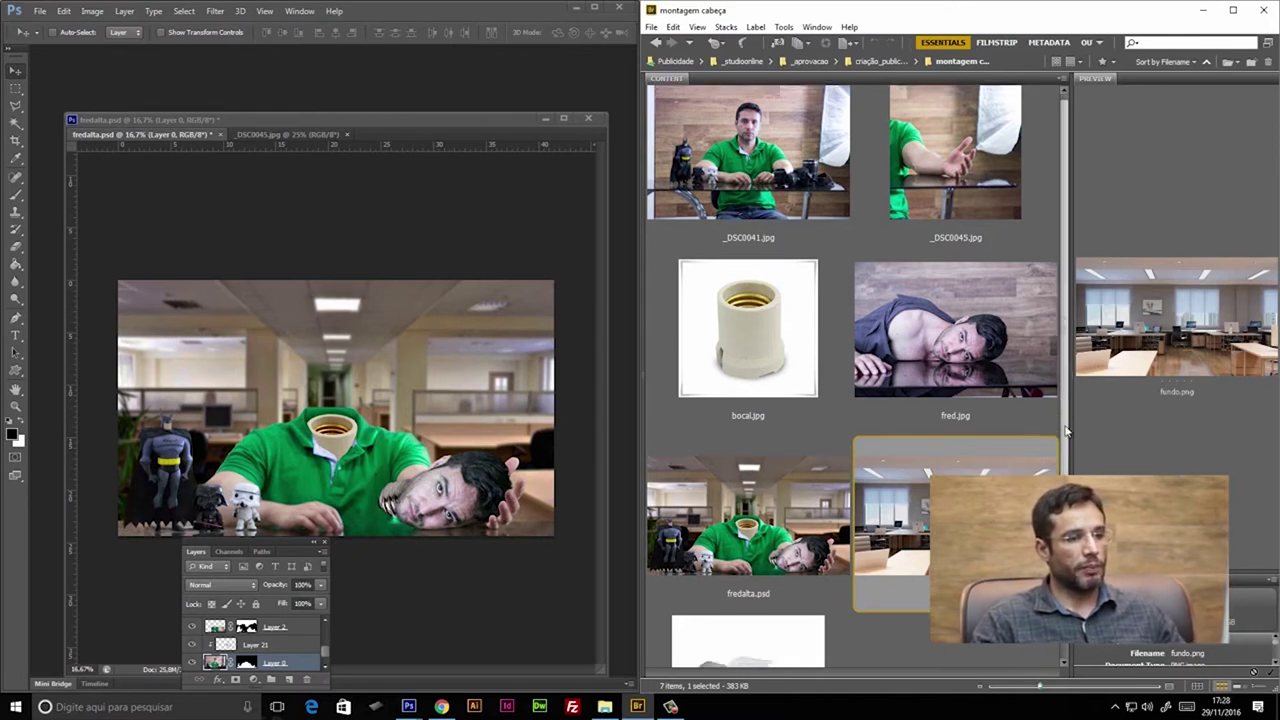
scroll(1056, 376, down, 2)
scroll(852, 376, down, 1)
scroll(852, 376, down, 1)
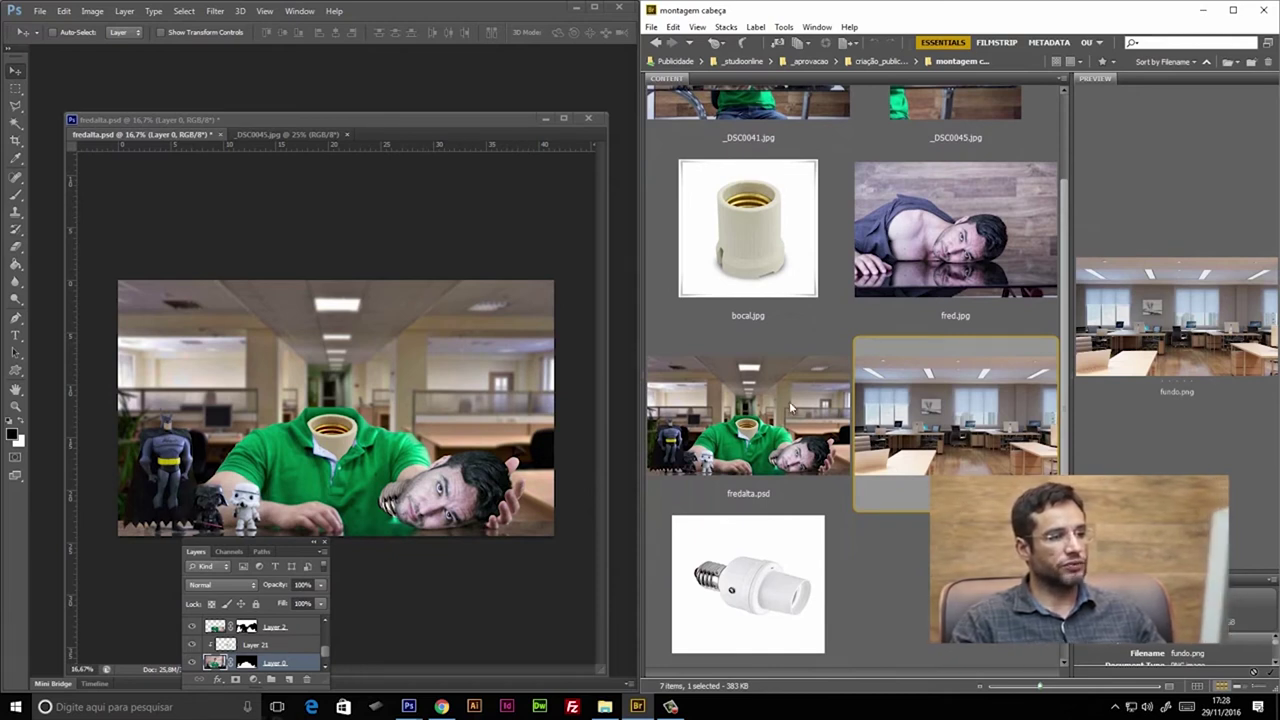
click(770, 425)
key(space)
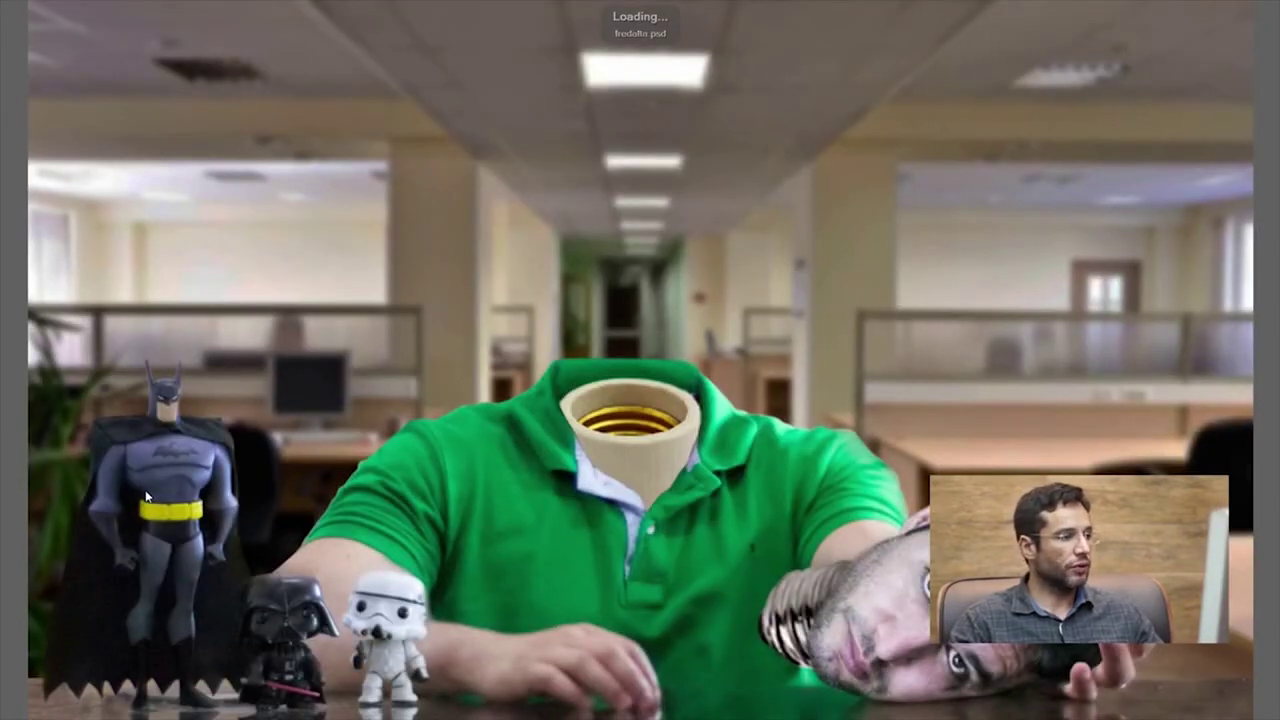
key(space)
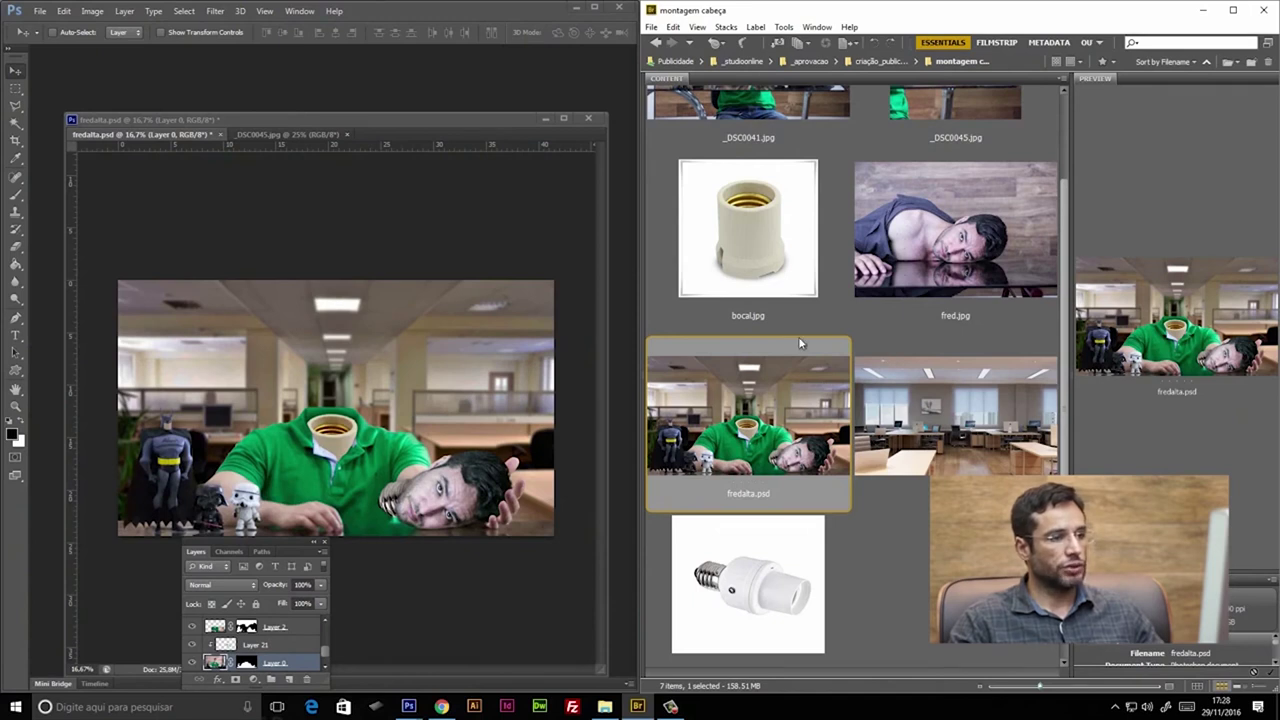
click(776, 122)
key(space)
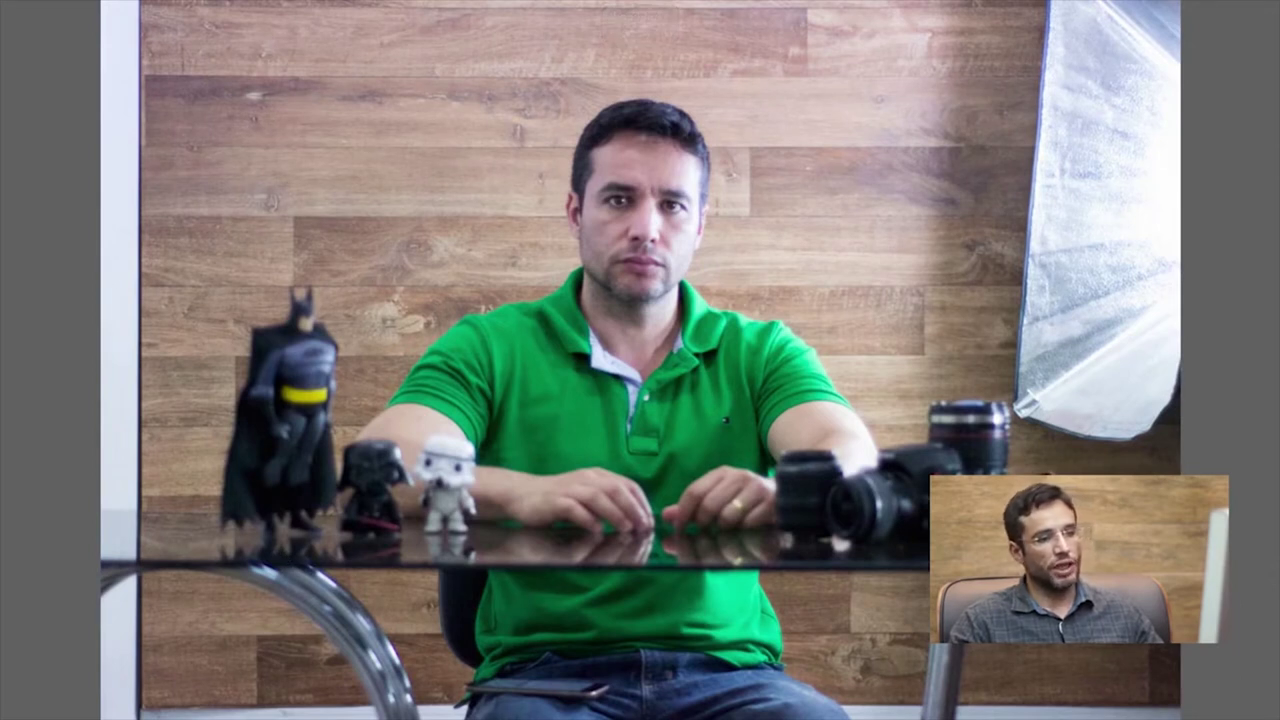
key(space)
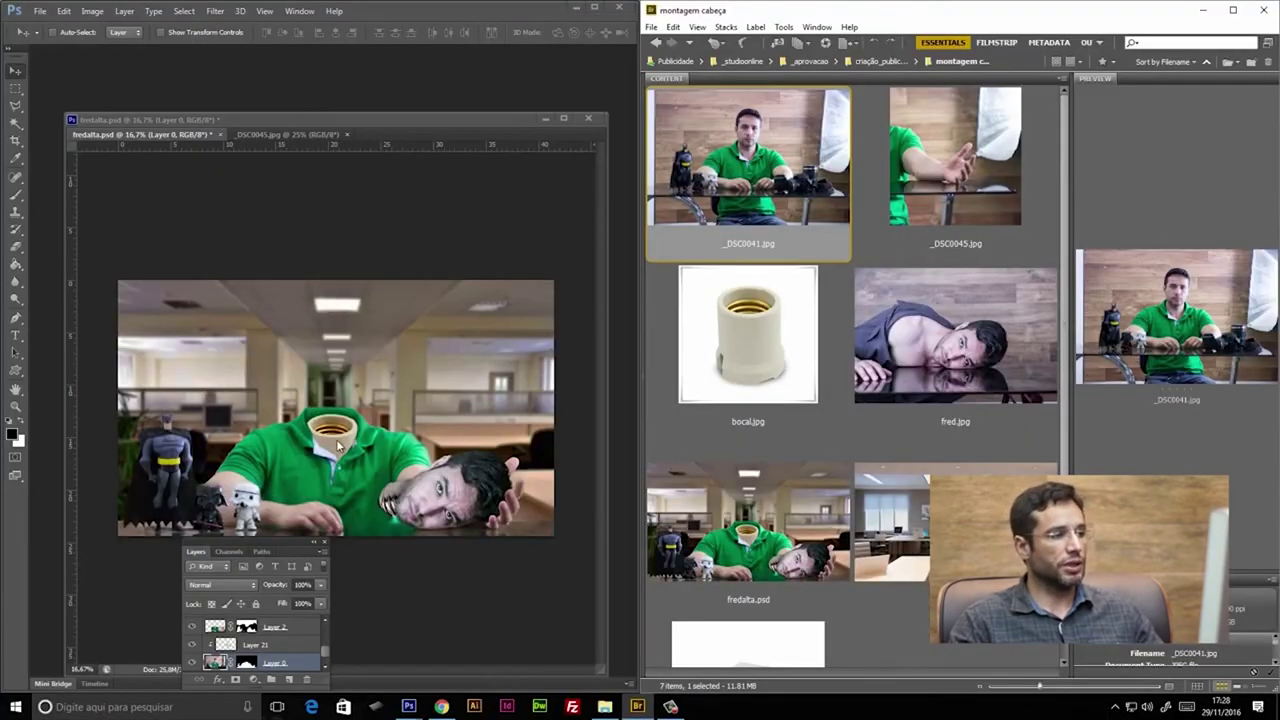
drag(458, 121, 476, 75)
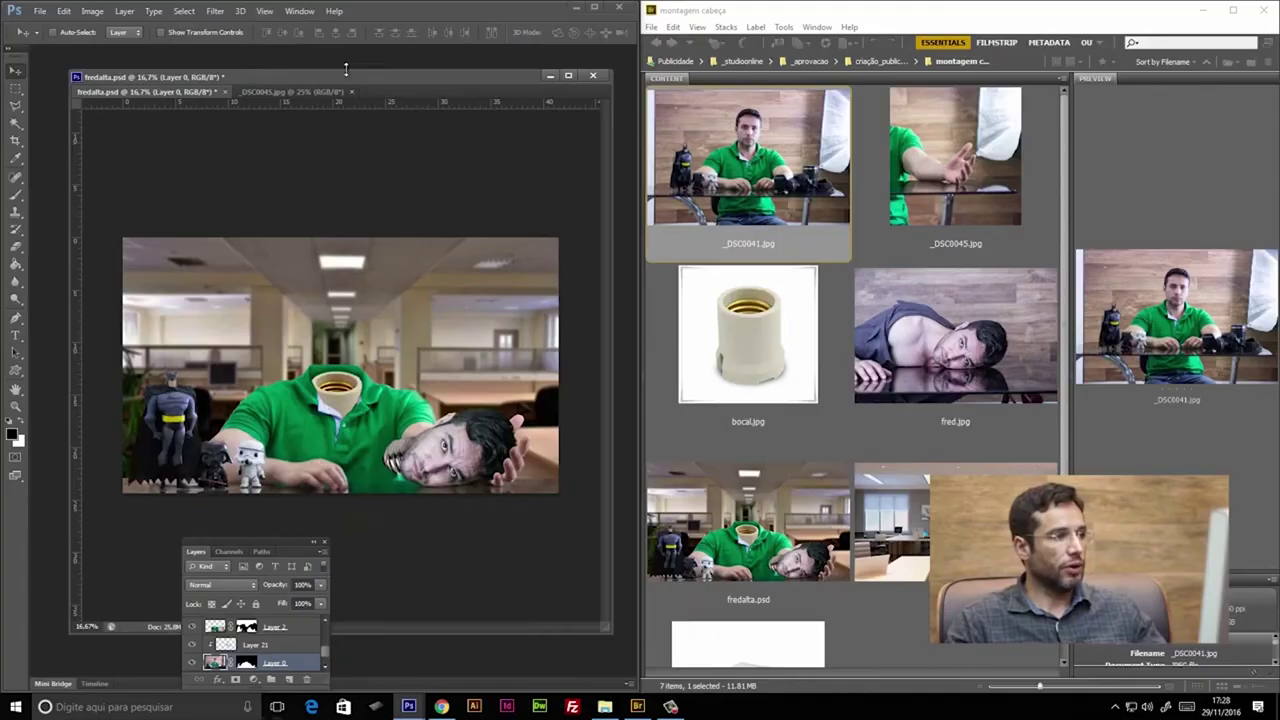
- Maximize Photoshop in Full Screen Mode, zoom into the montage and move the Layers panel aside
drag(374, 78, 516, 78)
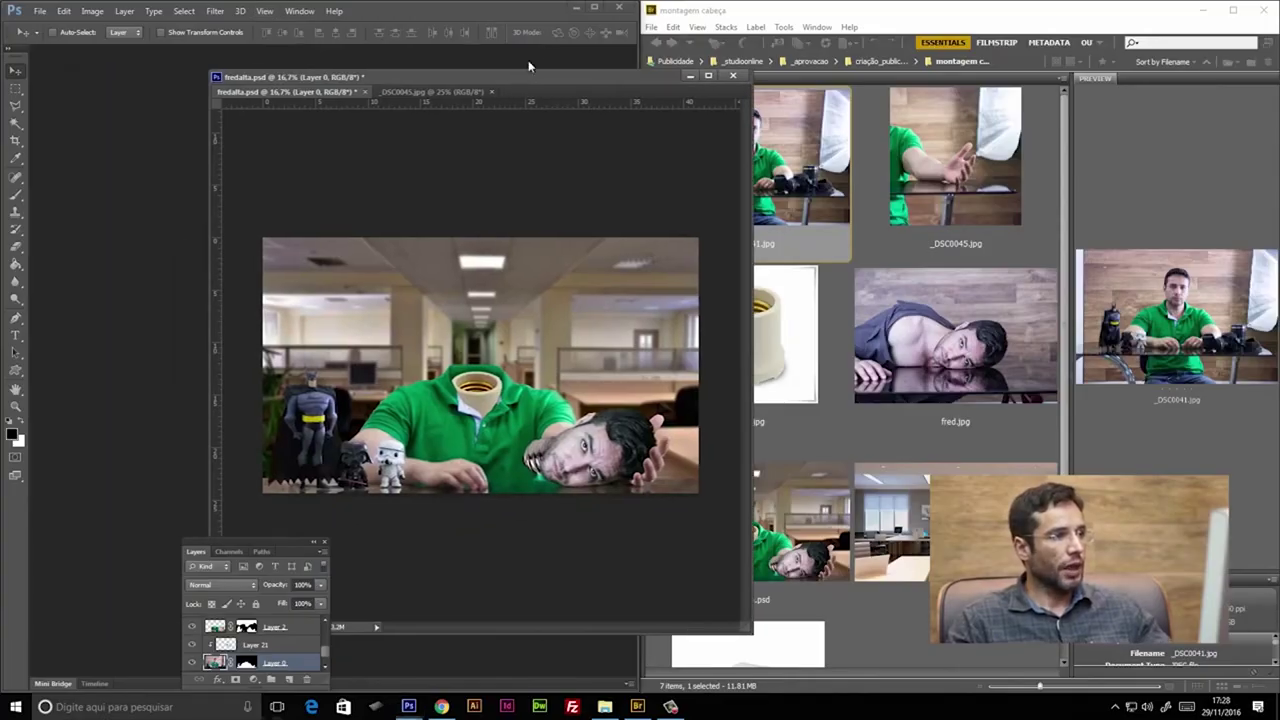
click(594, 8)
key(f)
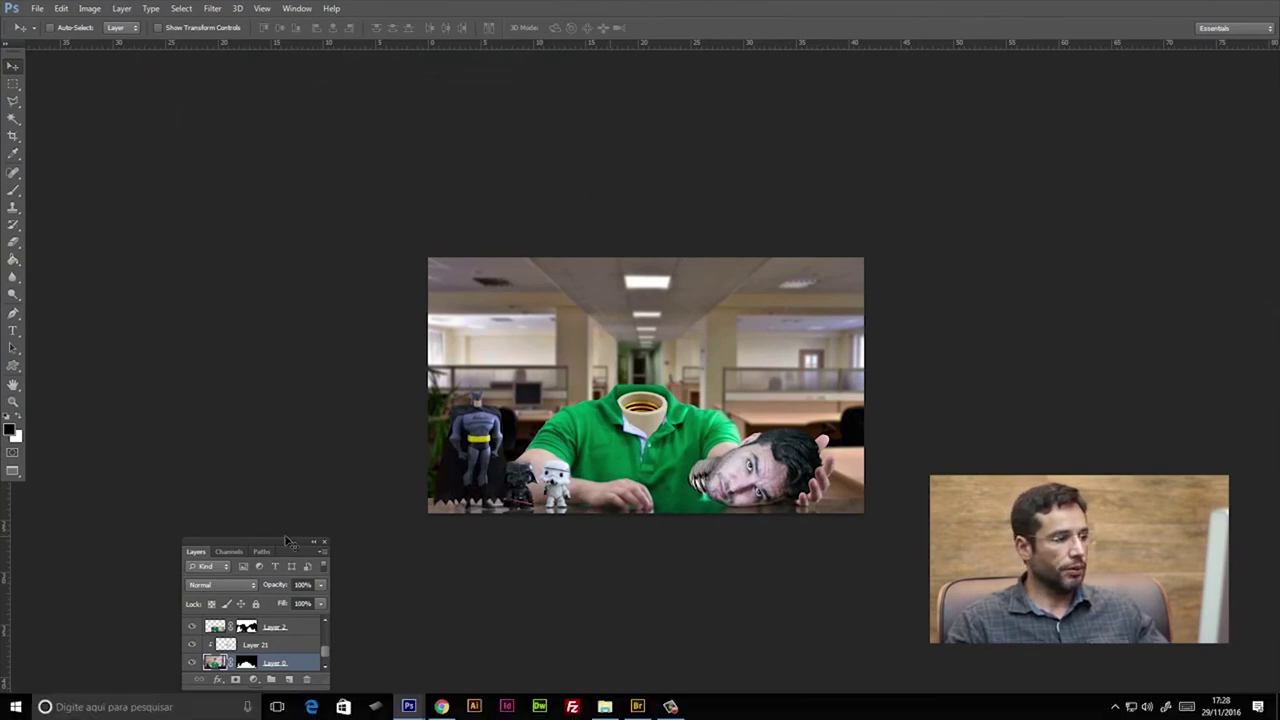
right_click(20, 474)
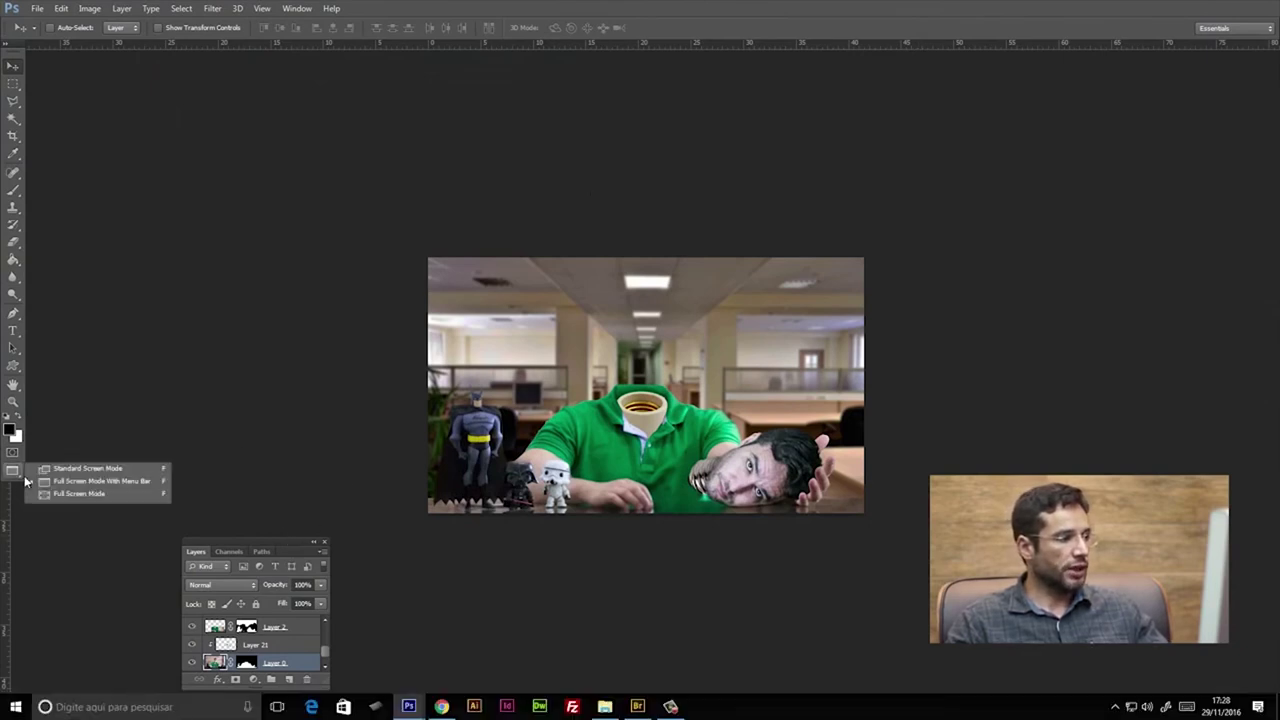
click(76, 485)
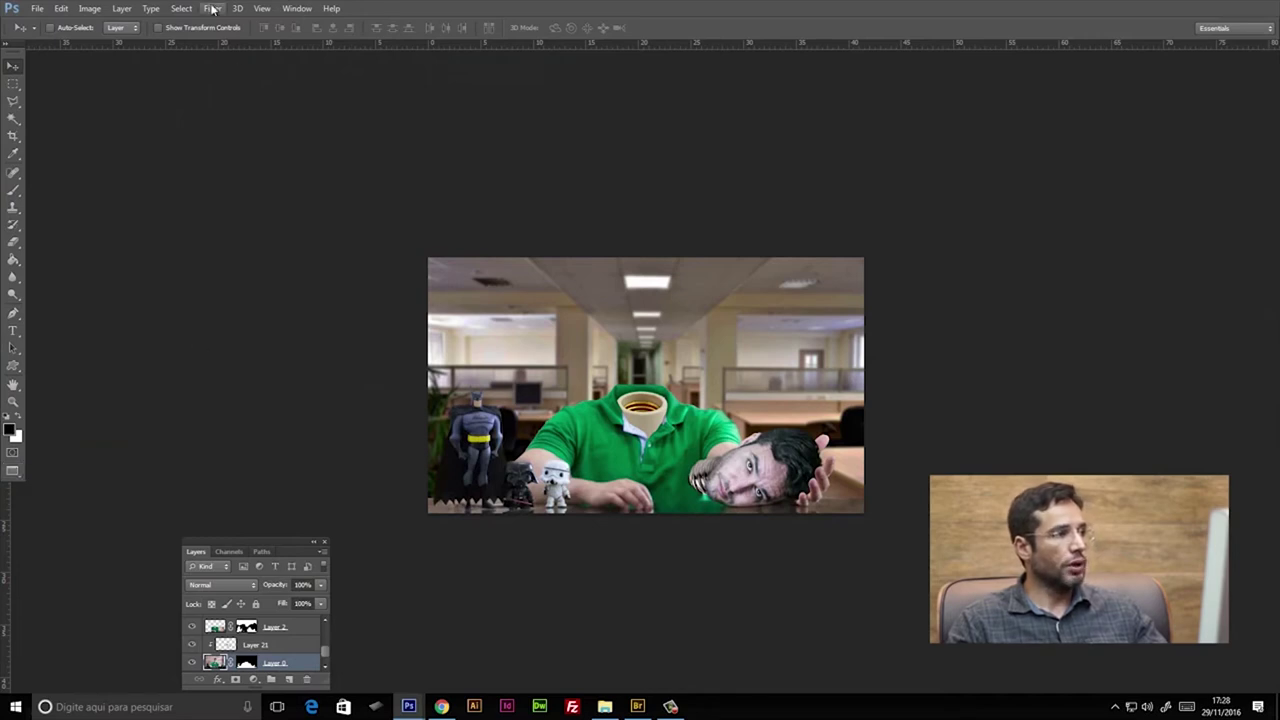
click(120, 8)
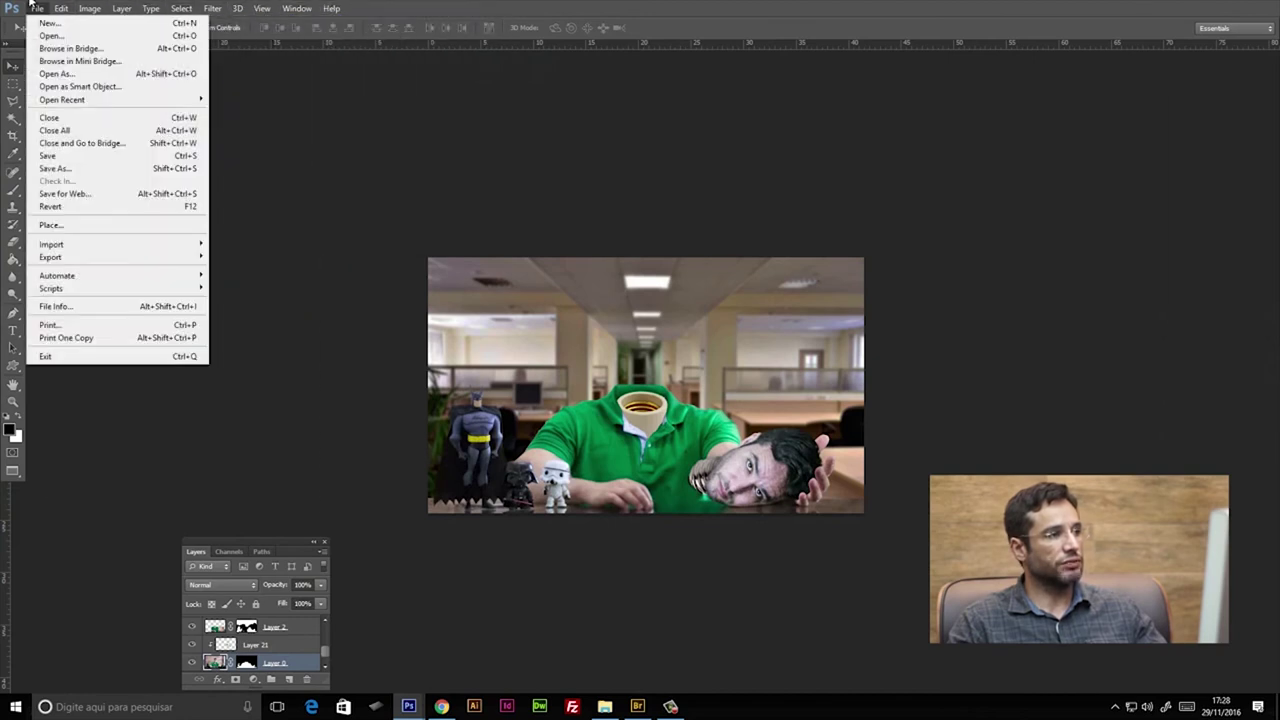
click(594, 9)
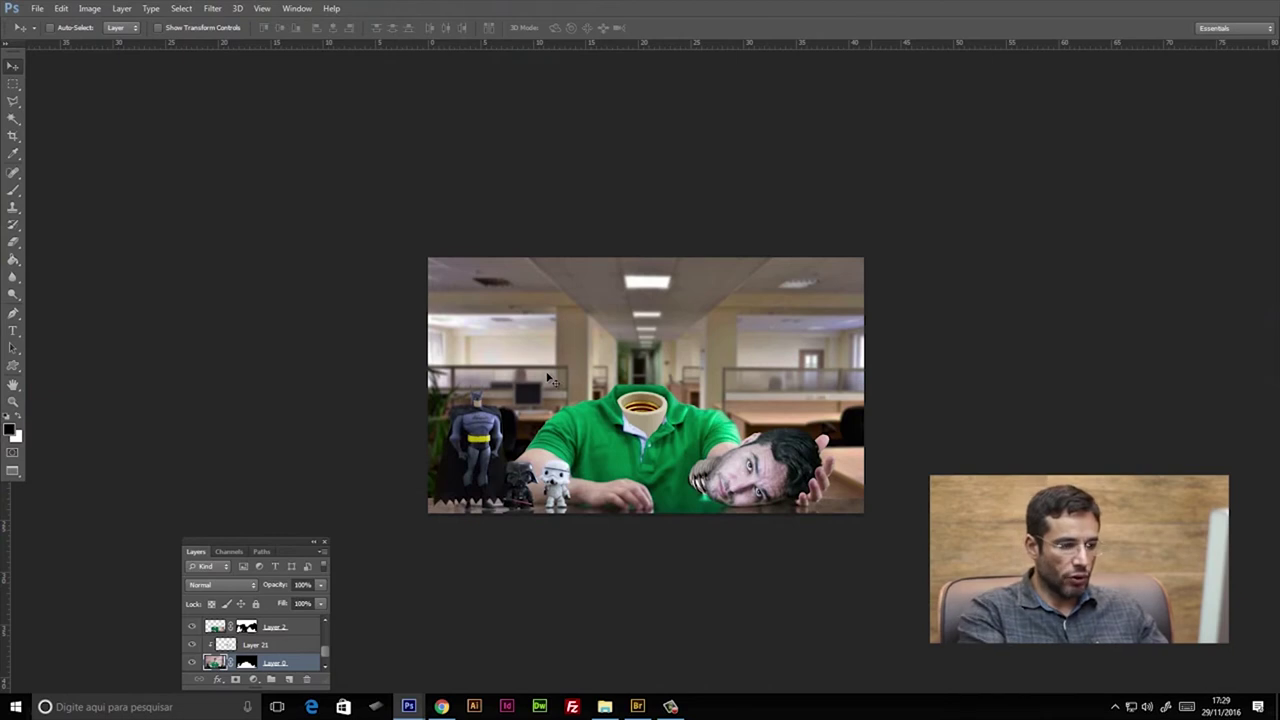
key(ctrl+plus)
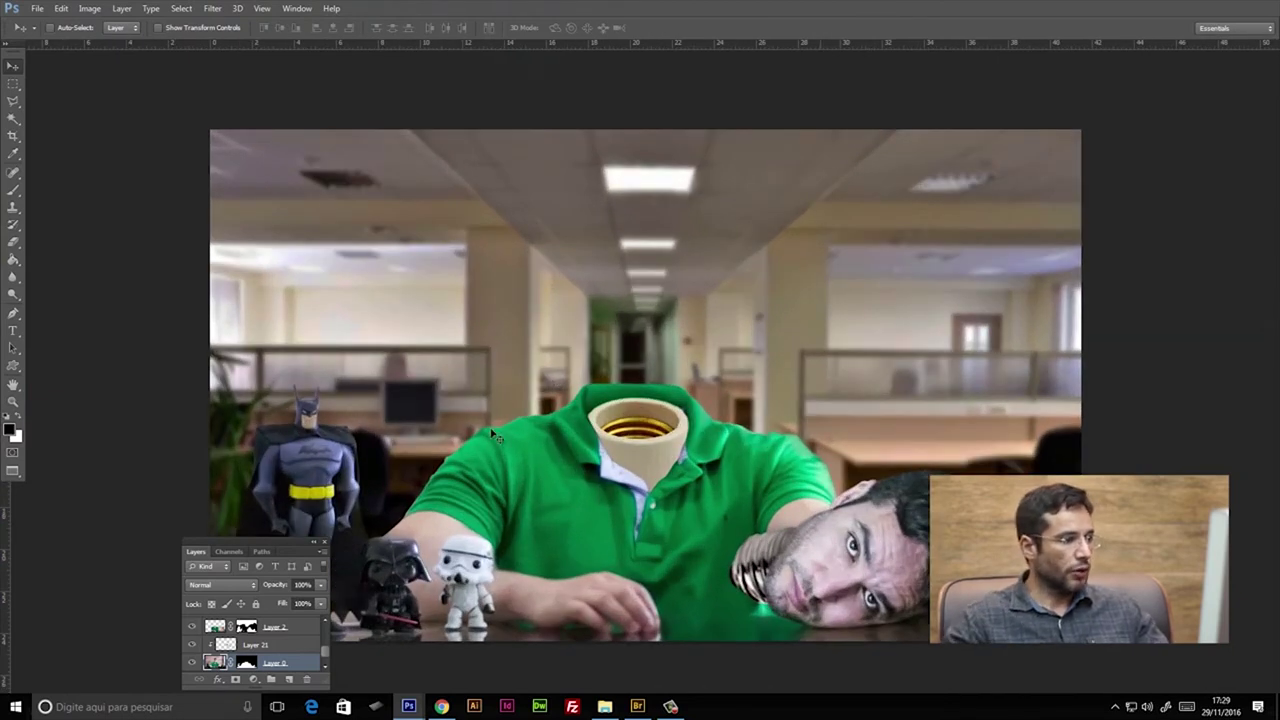
drag(252, 540, 1136, 111)
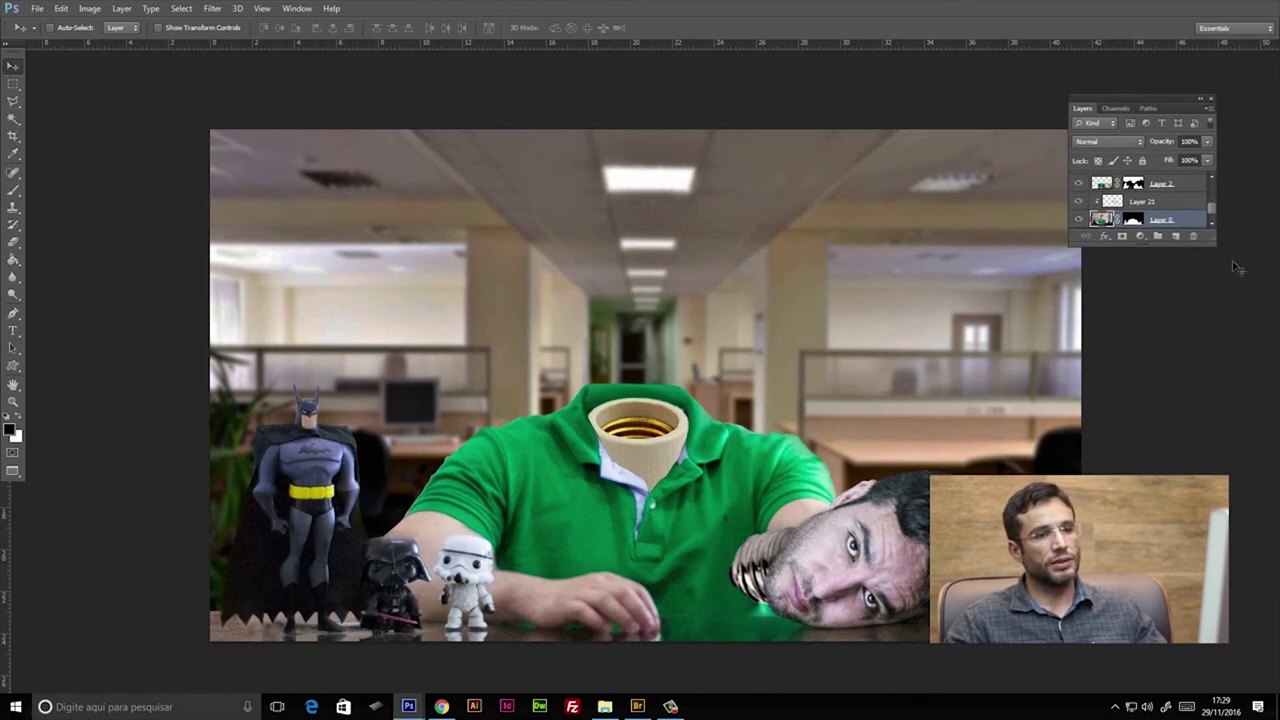
- Widen the Layers panel, then move the rosto face layer and undo it
drag(1215, 238, 1195, 652)
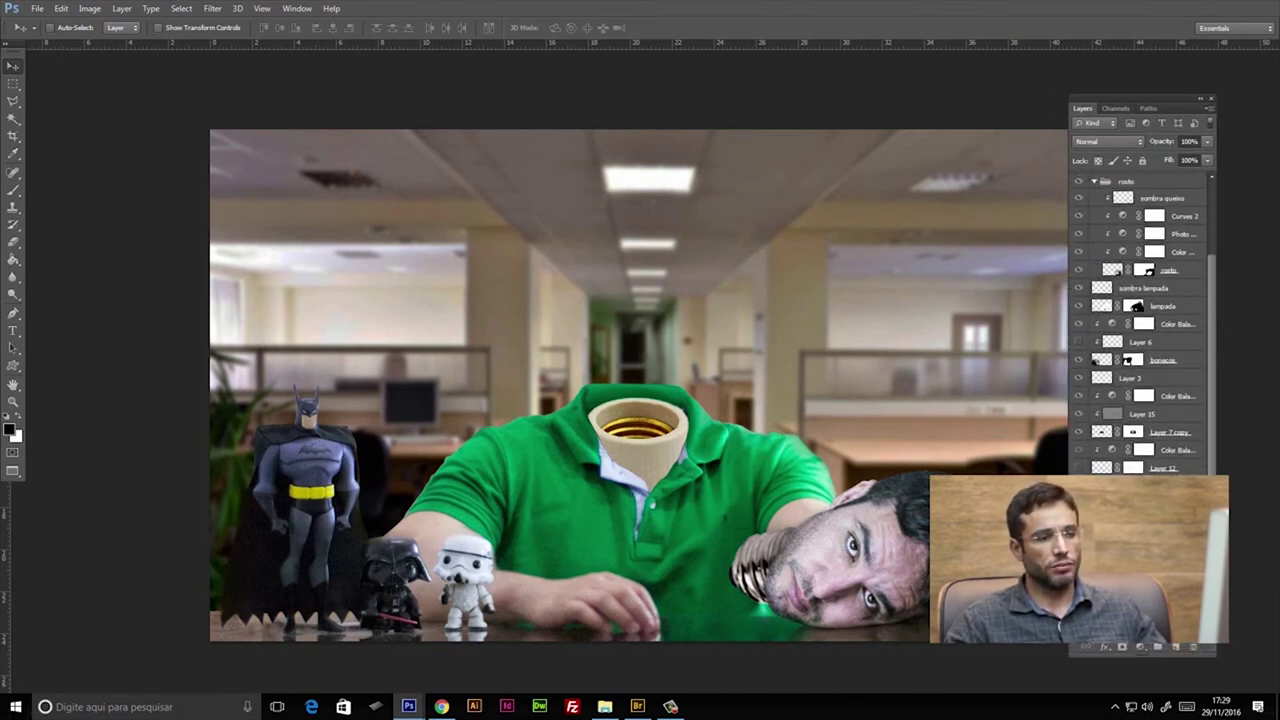
scroll(1150, 330, up, 3)
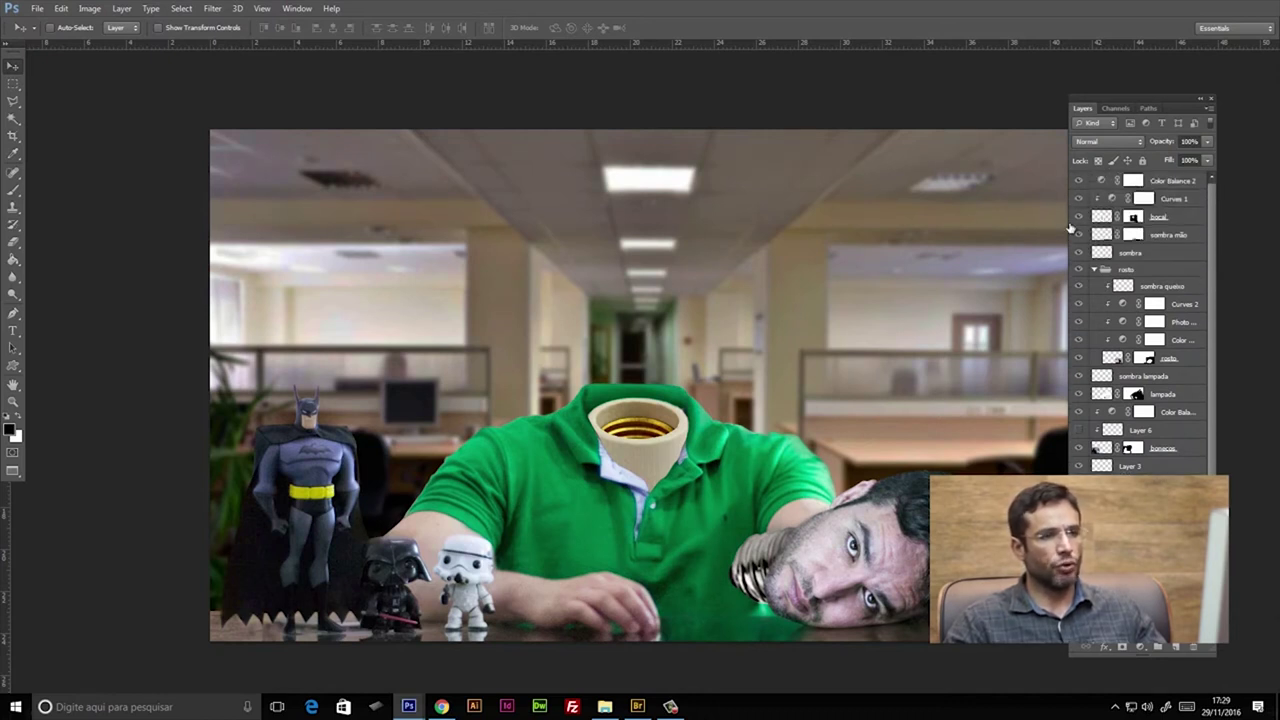
ctrl+click(893, 539)
drag(887, 547, 881, 336)
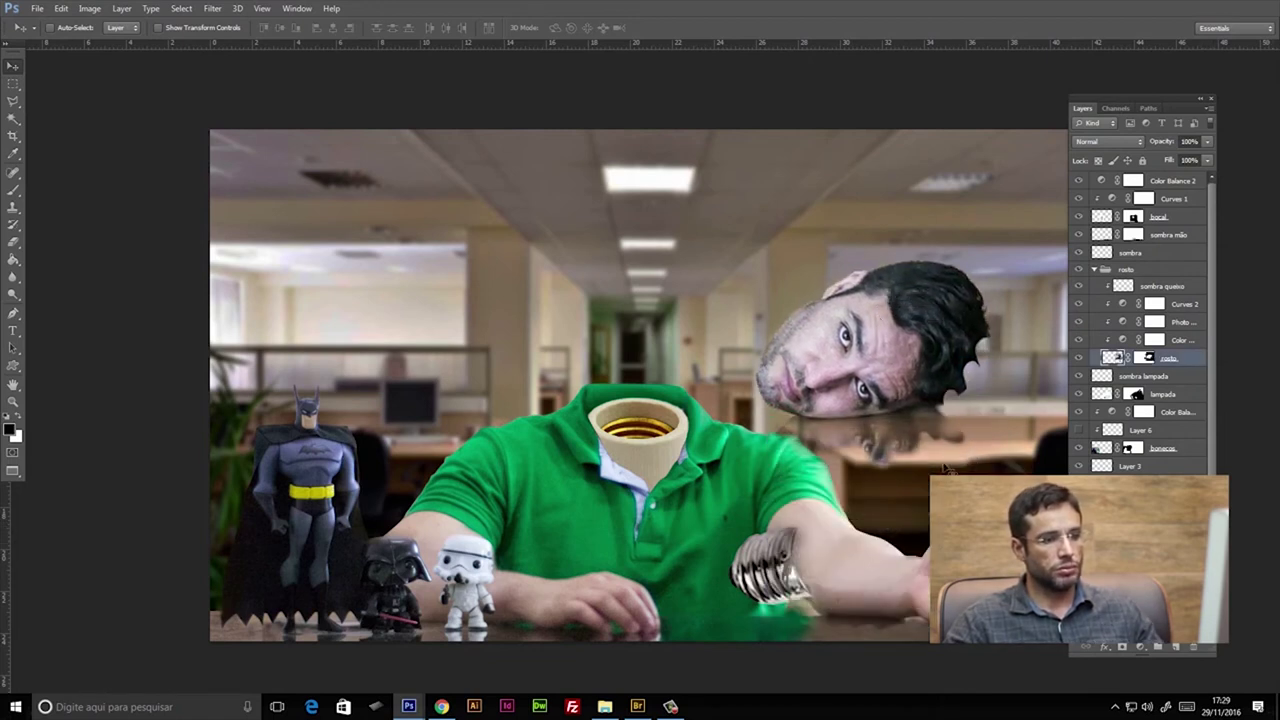
key(ctrl+z)
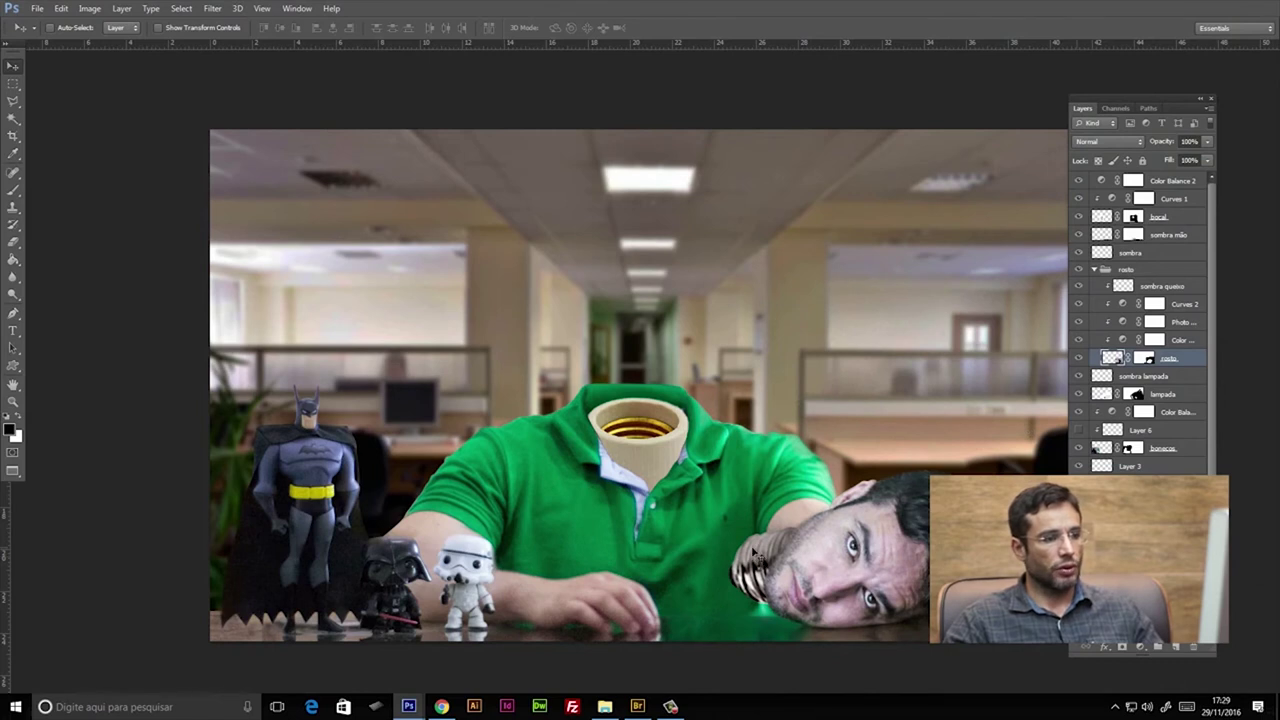
- Move the lampada bulb layer and undo it, then lift the bocal socket above the collar
ctrl+click(758, 558)
mouse_move(758, 553)
mouse_down()
mouse_move(772, 405)
mouse_move(740, 370)
mouse_up()
key(ctrl+z)
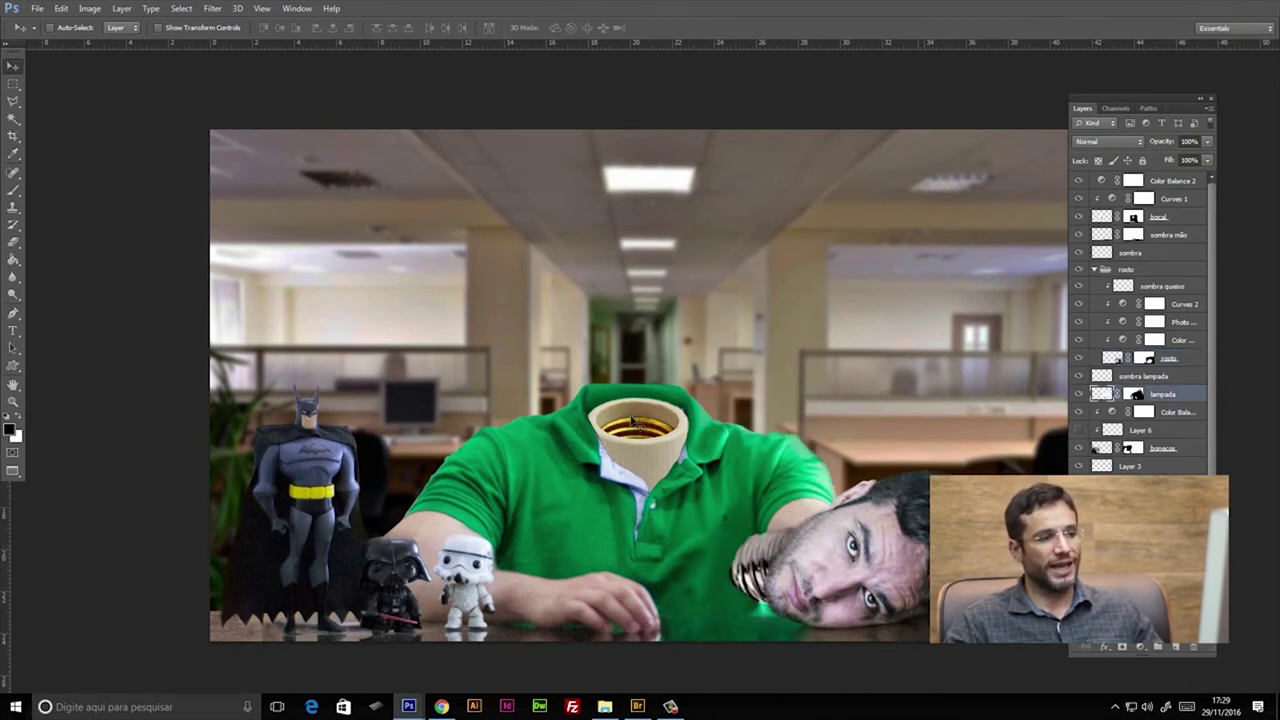
ctrl+click(636, 442)
drag(641, 445, 654, 350)
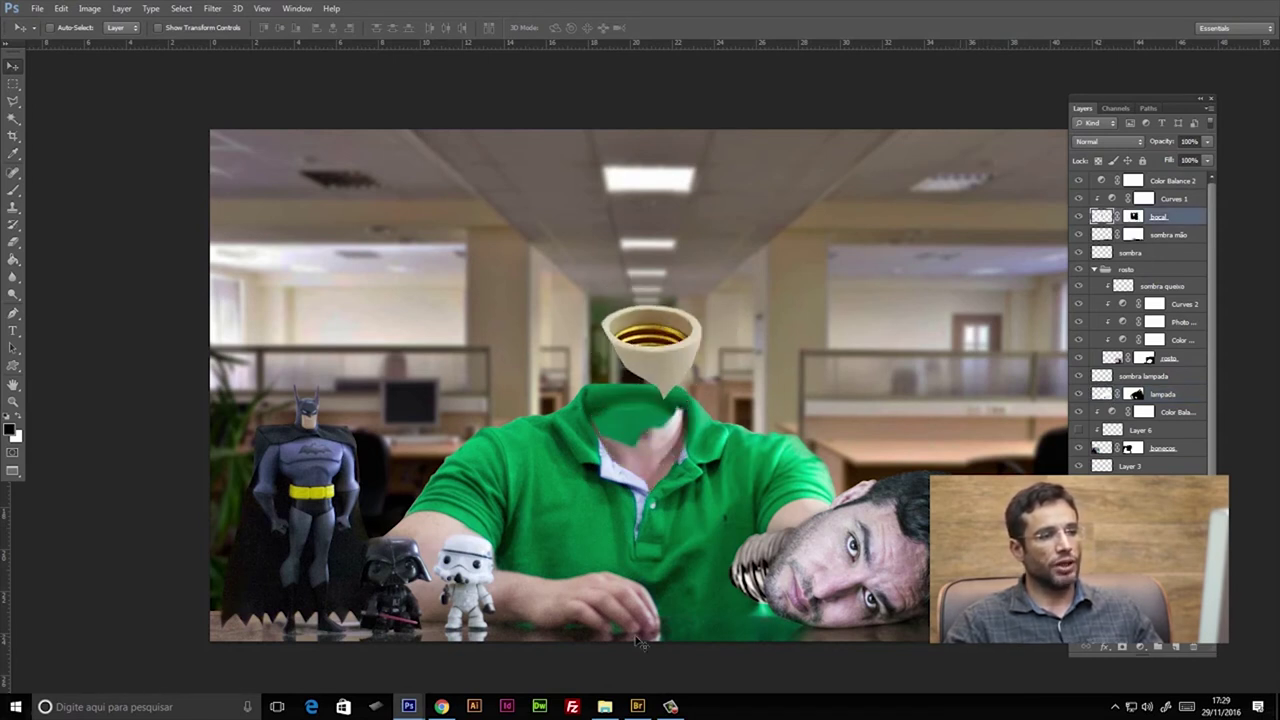
- Float the bocal socket up to the ceiling and toggle its layer mask off and on
key(ctrl+z)
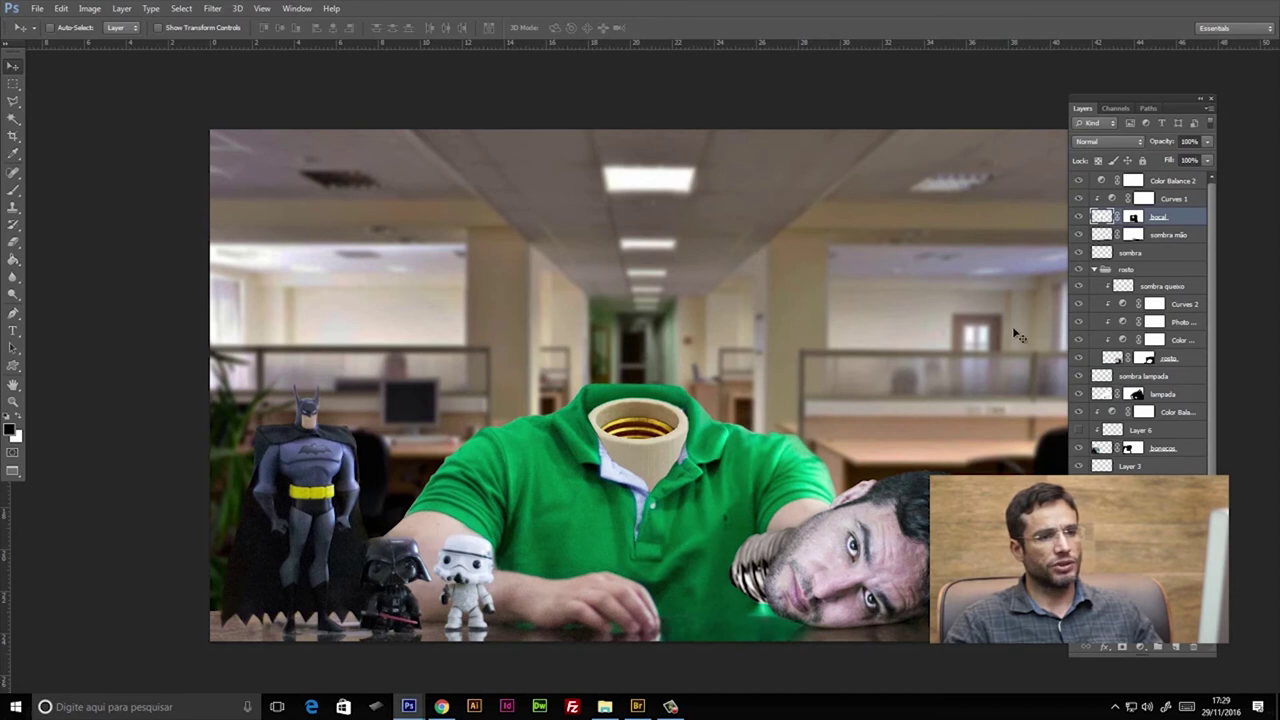
drag(673, 437, 660, 265)
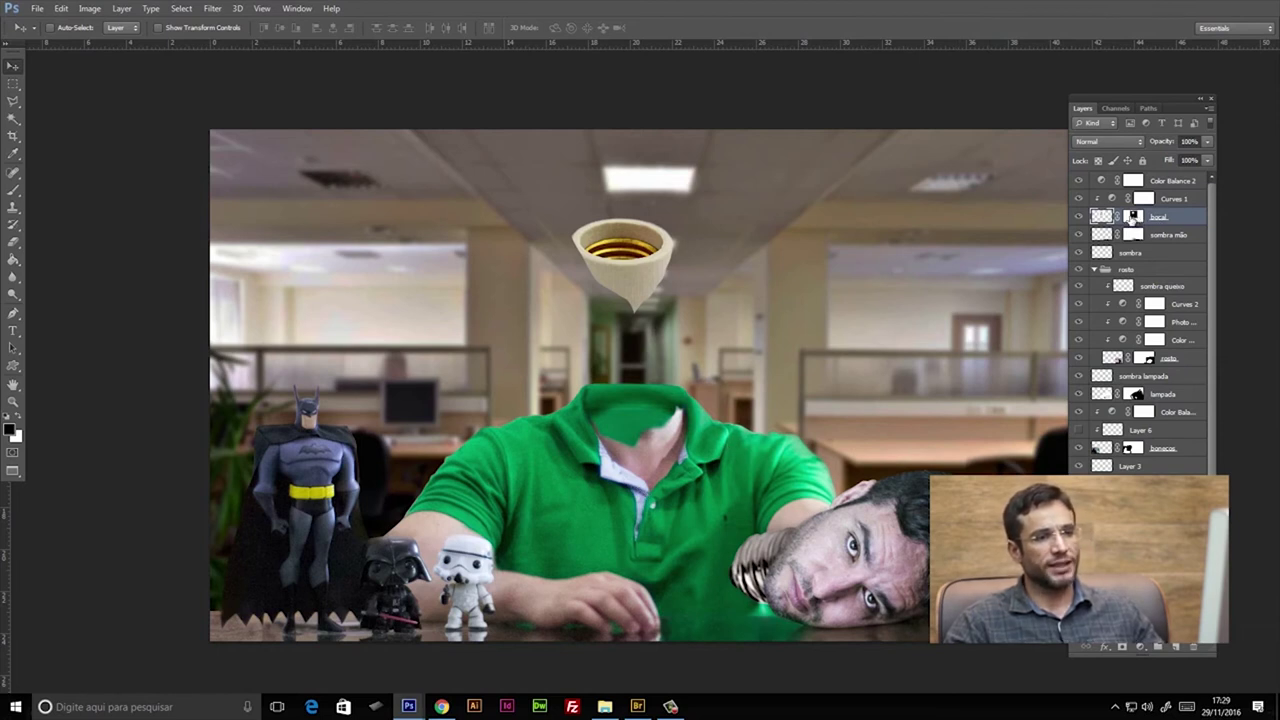
shift+click(1132, 217)
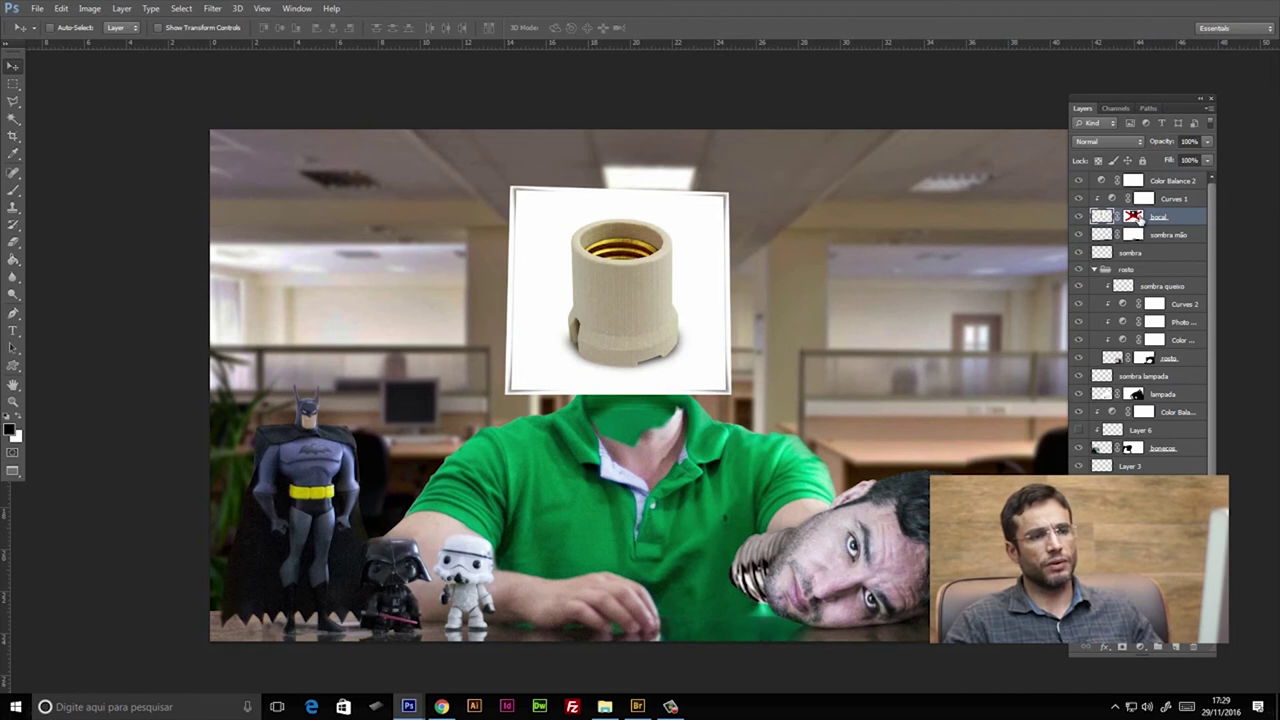
shift+click(1133, 220)
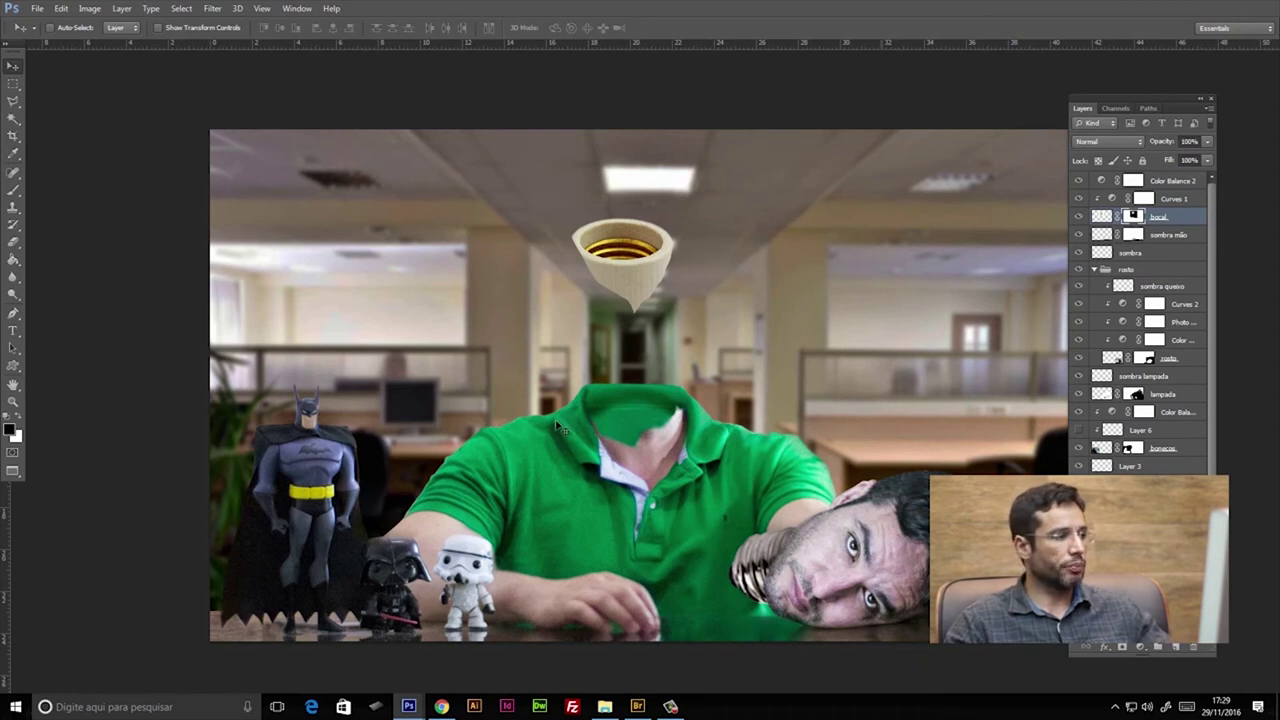
click(15, 194)
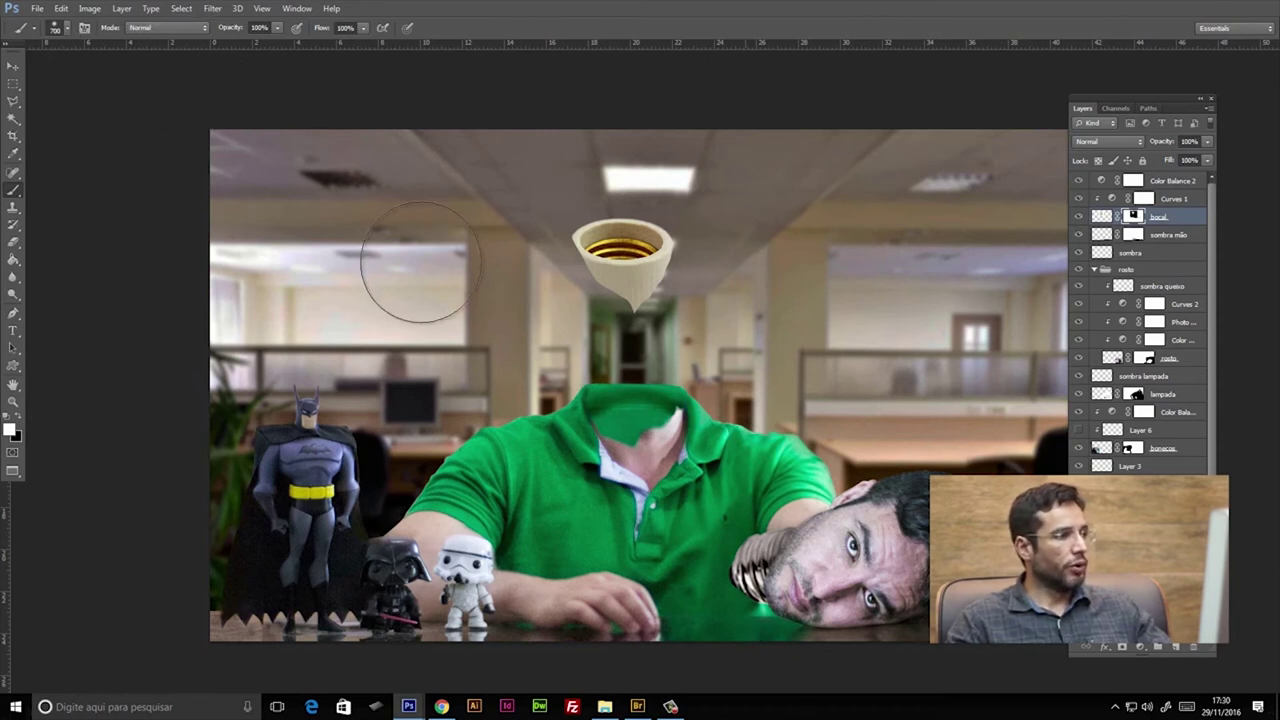
right_click(435, 268)
drag(481, 287, 509, 285)
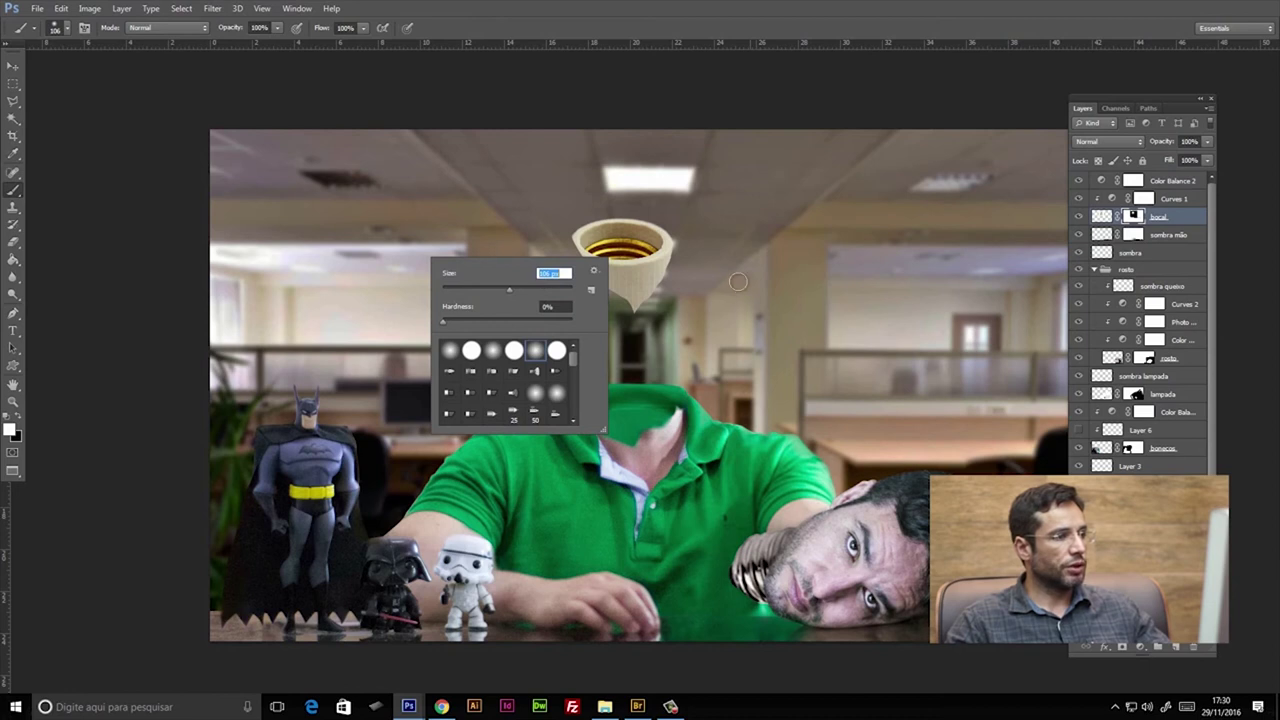
click(692, 290)
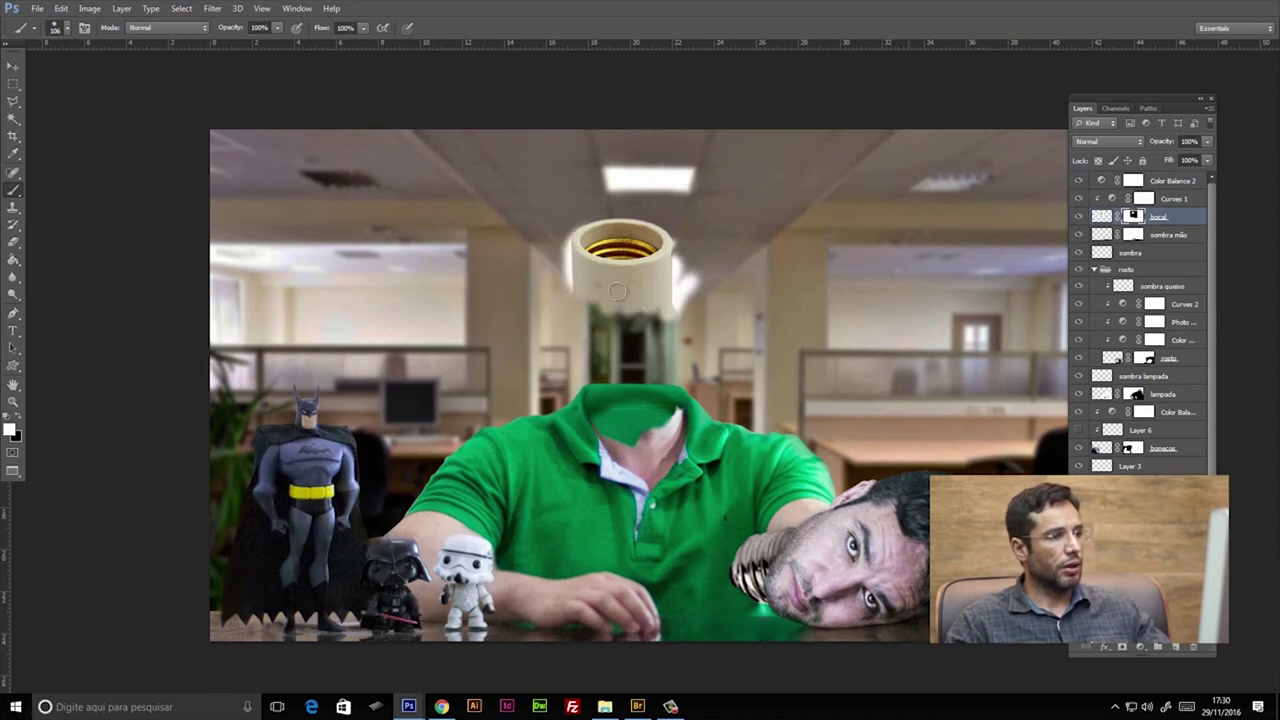
drag(679, 277, 608, 335)
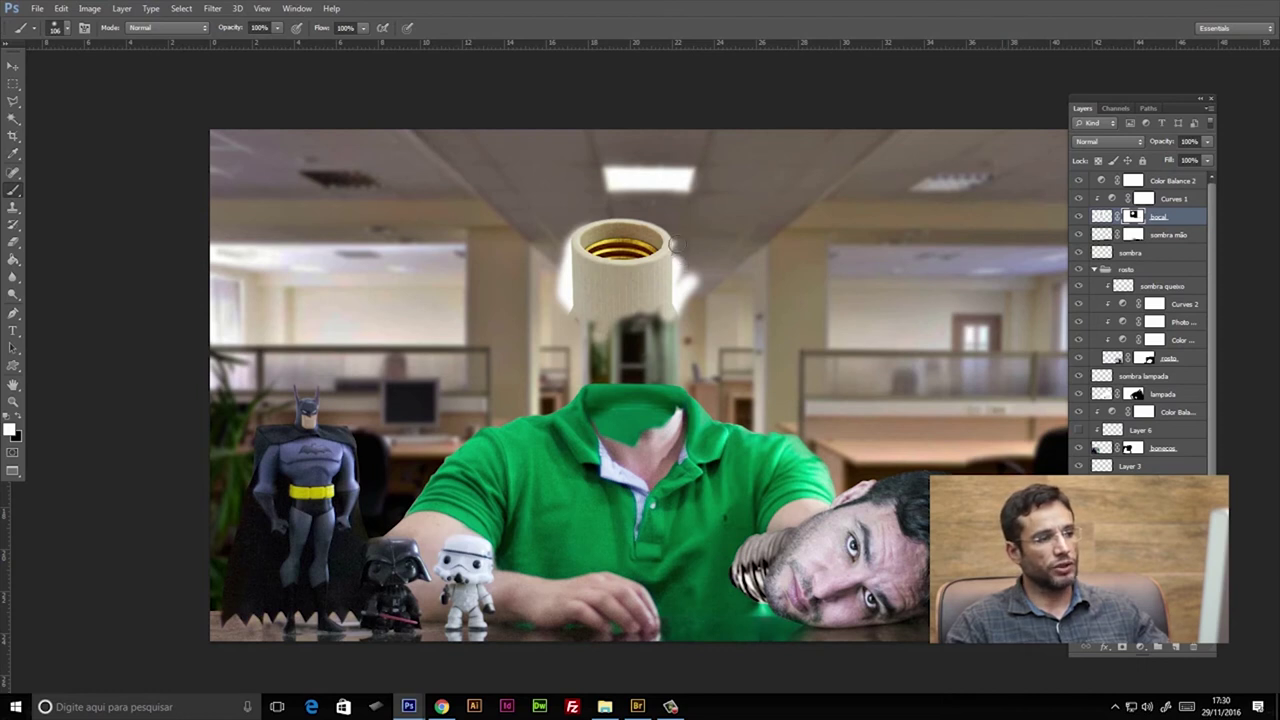
drag(676, 243, 690, 310)
key(x)
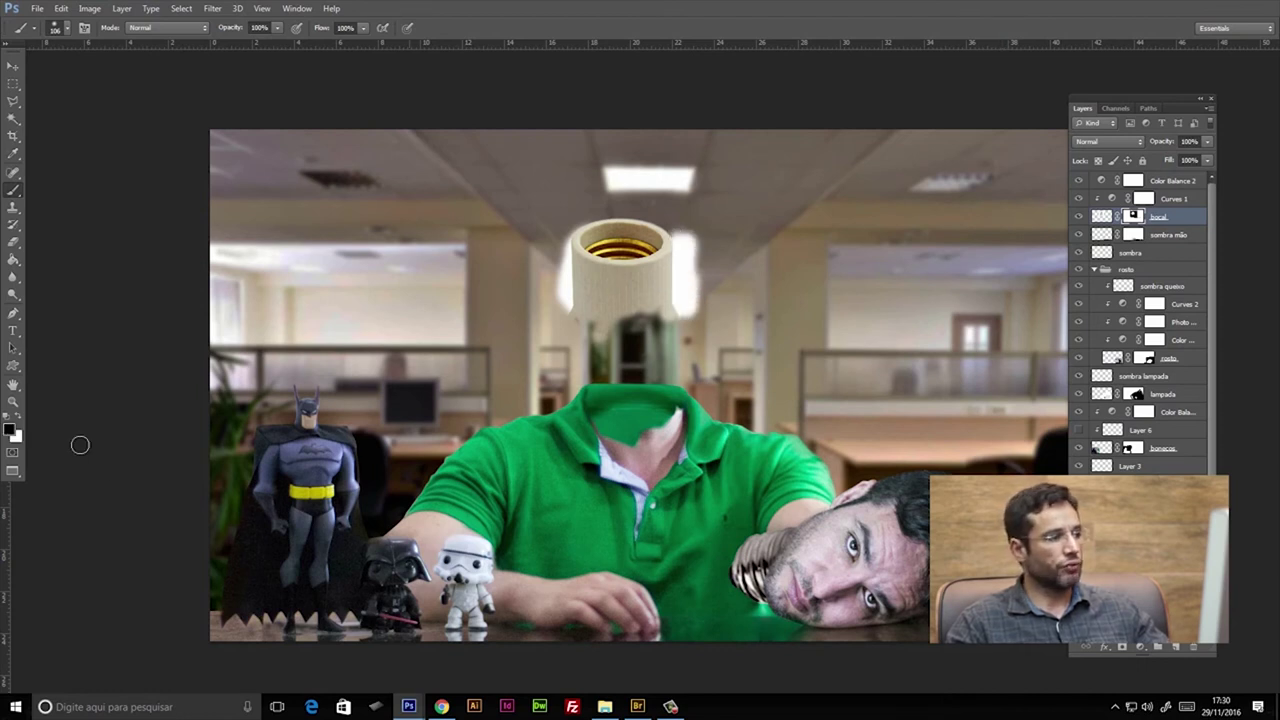
drag(688, 240, 678, 337)
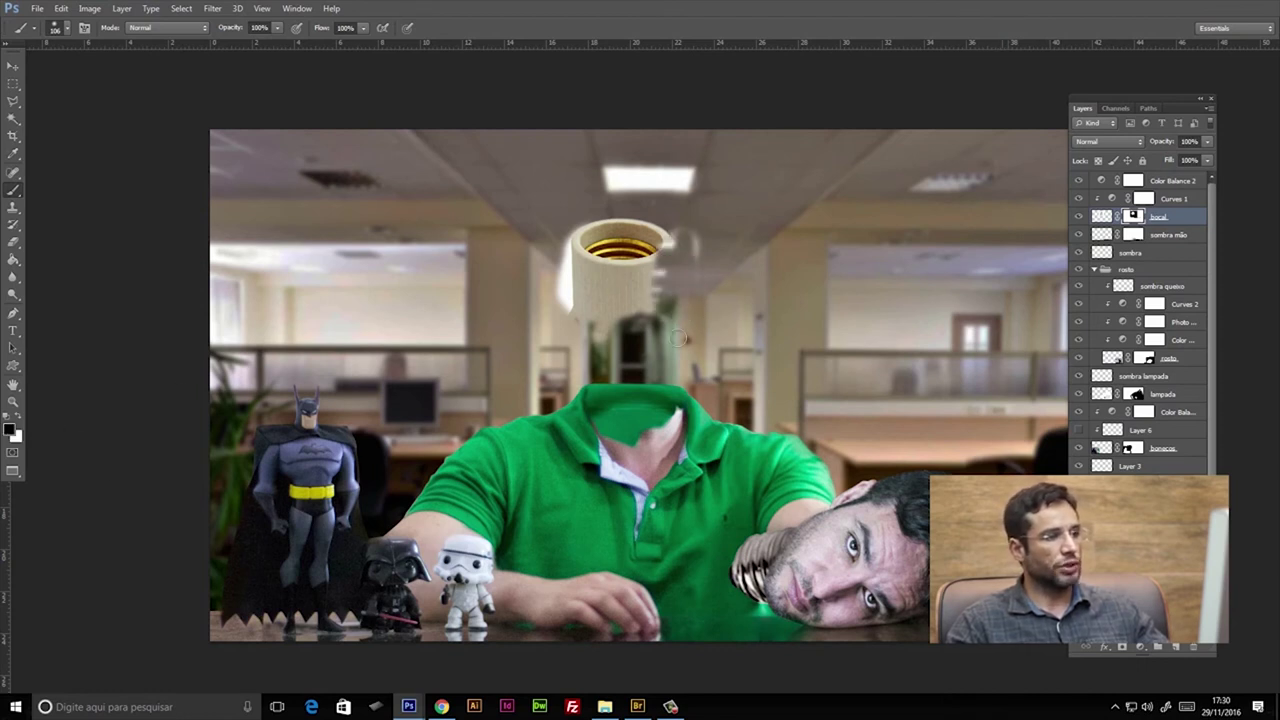
key(ctrl+alt+z)
key(ctrl+alt+z)
key(ctrl+alt+z)
key(ctrl+alt+z)
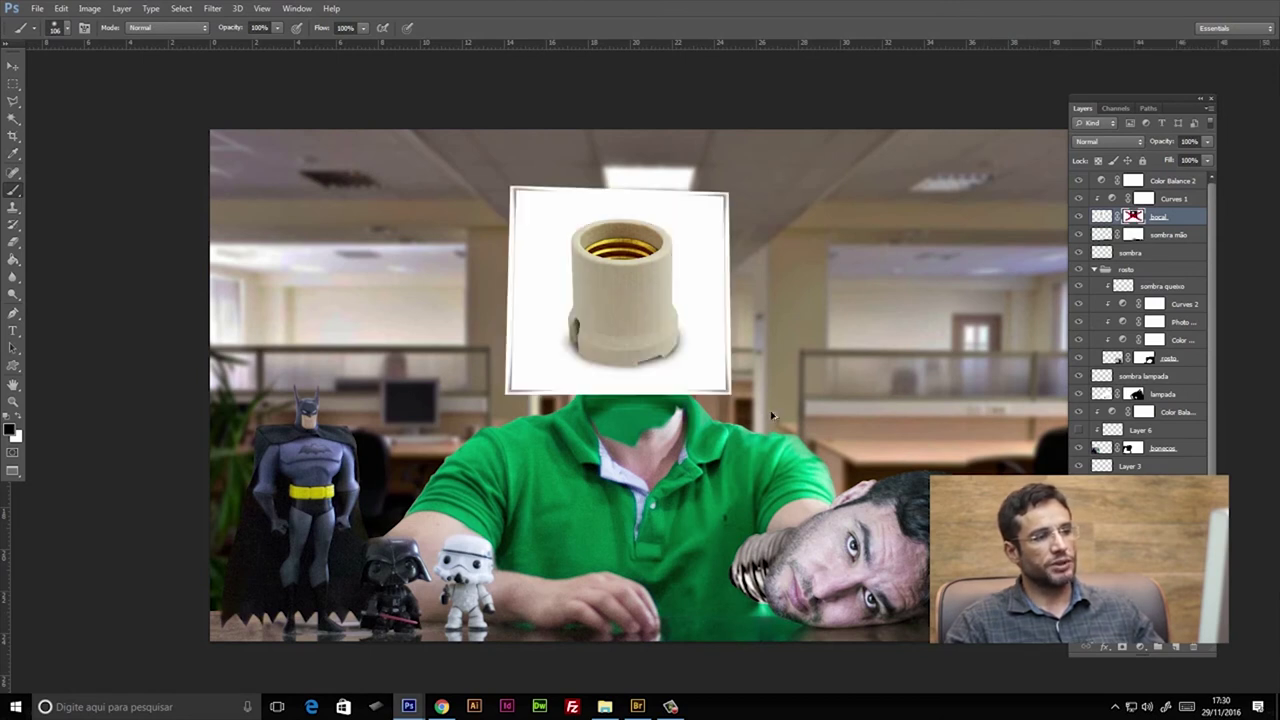
key(ctrl+shift+z)
key(v)
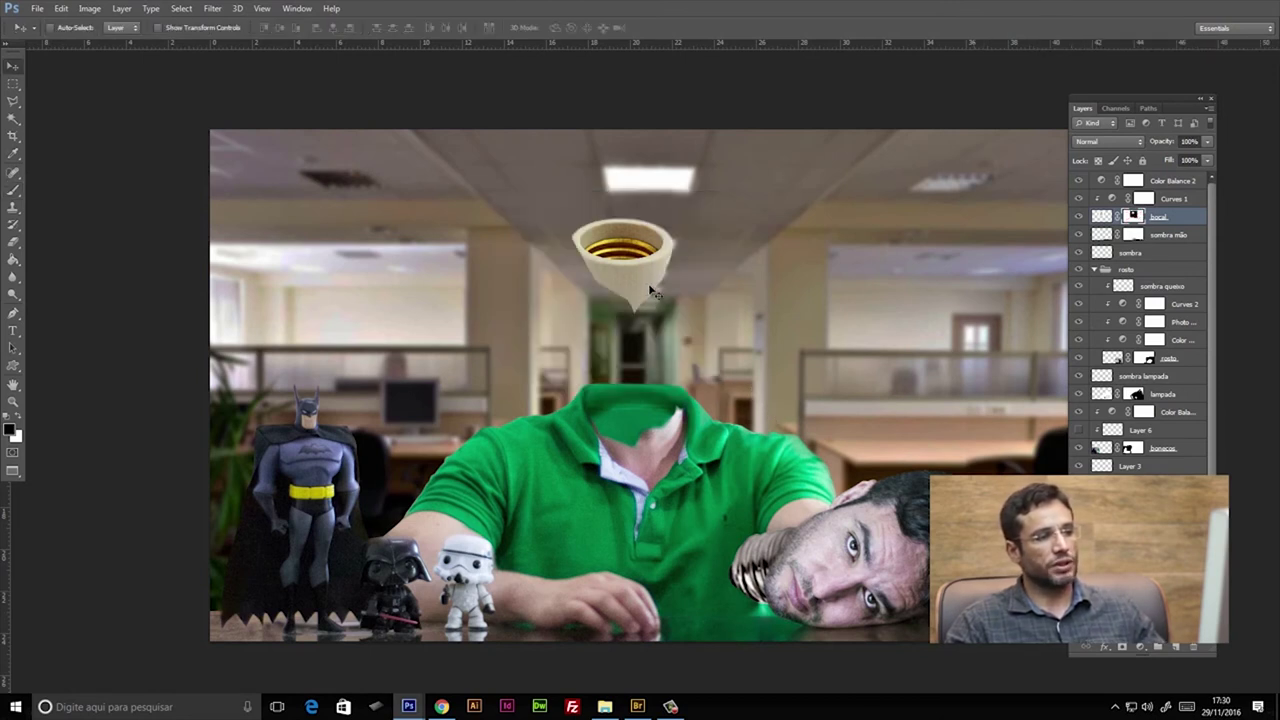
- Restore the socket on the collar, lift the green shirt layer, then open _DSC0045.jpg from Bridge
key(ctrl+shift+z)
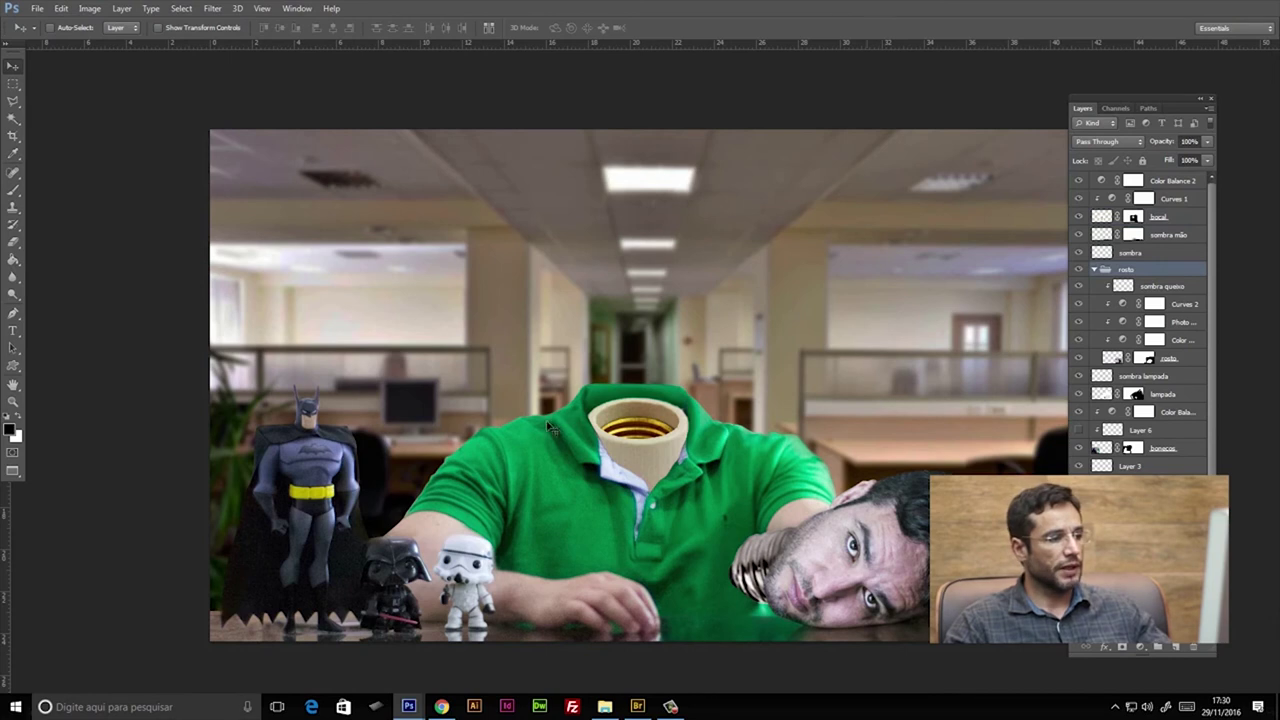
click(795, 481)
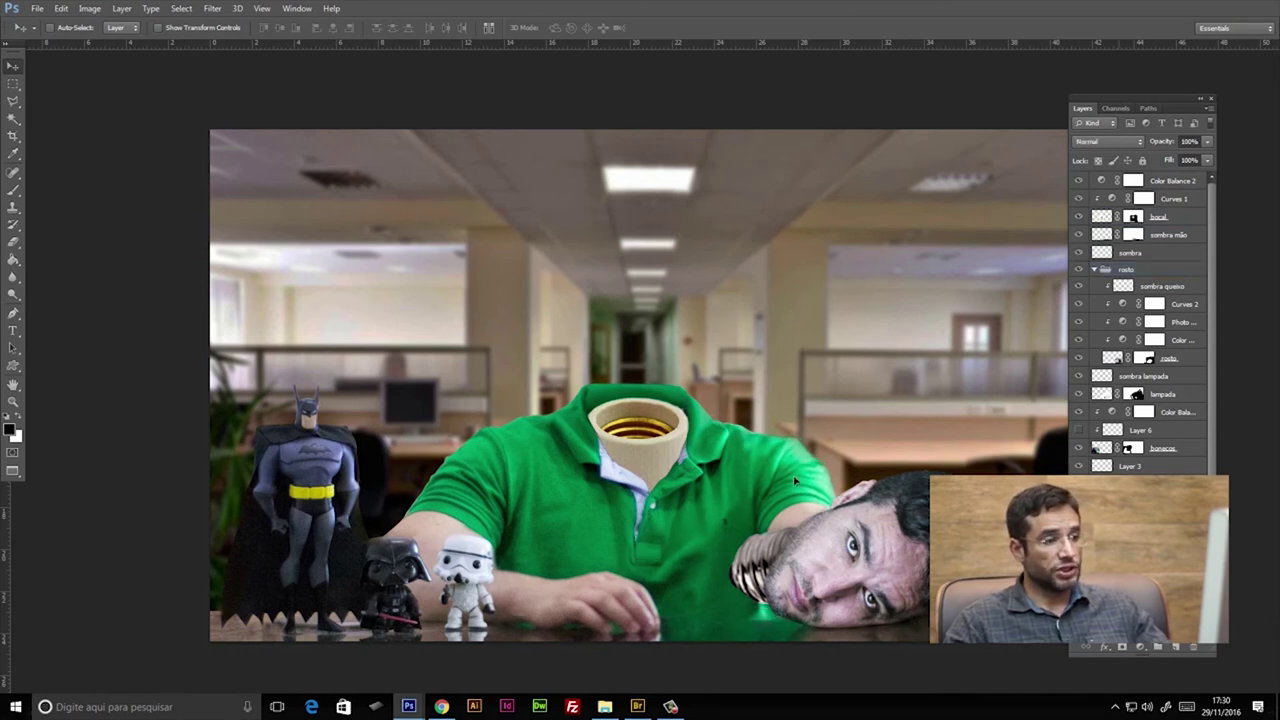
drag(814, 449, 805, 165)
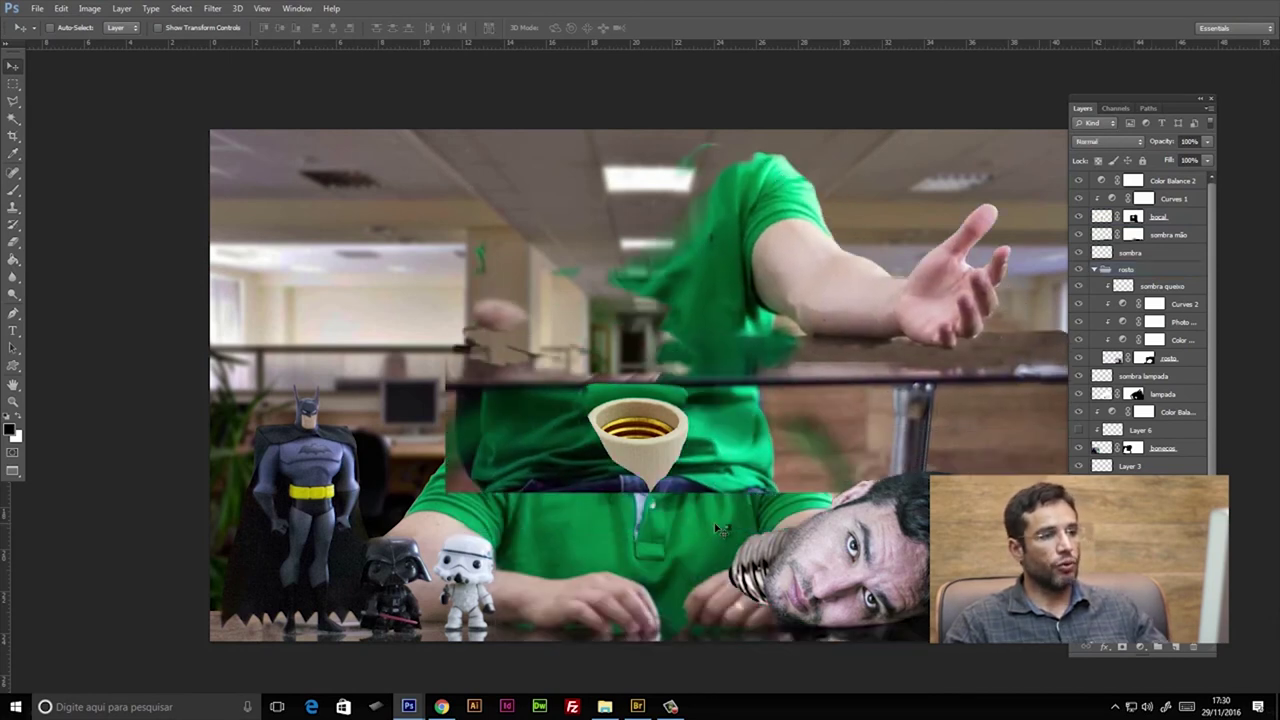
key(alt+Tab)
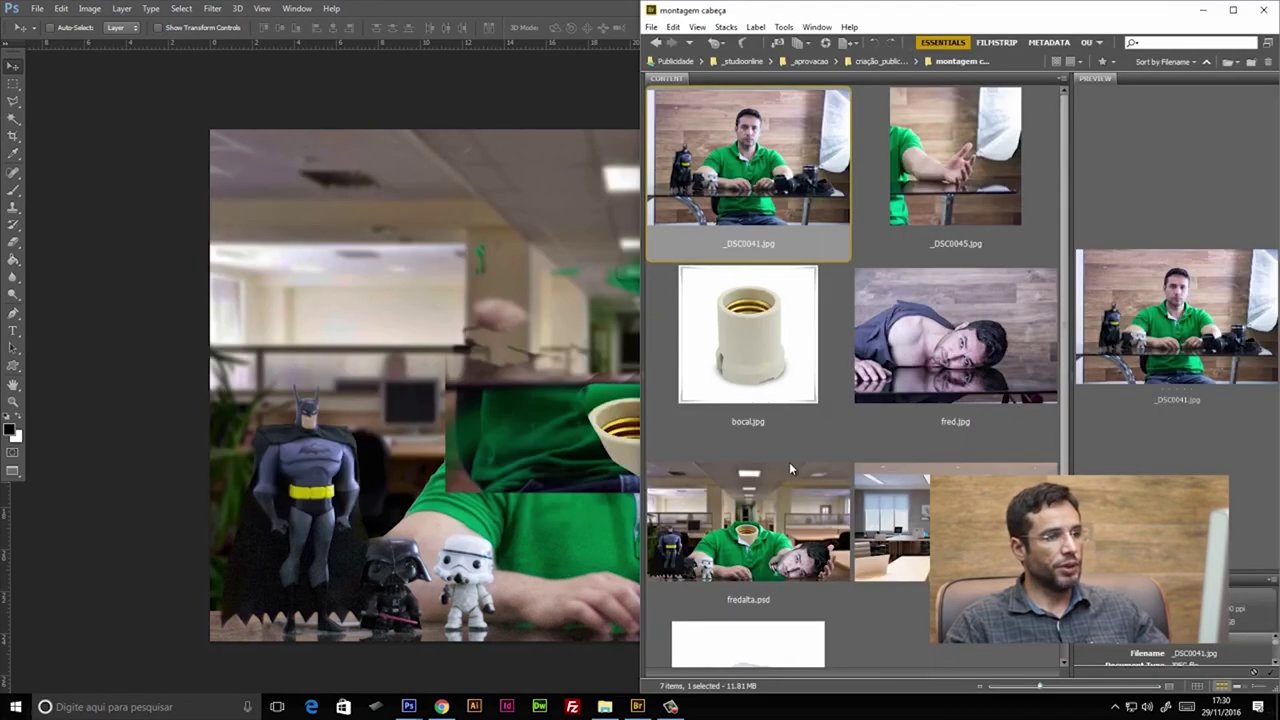
double_click(916, 156)
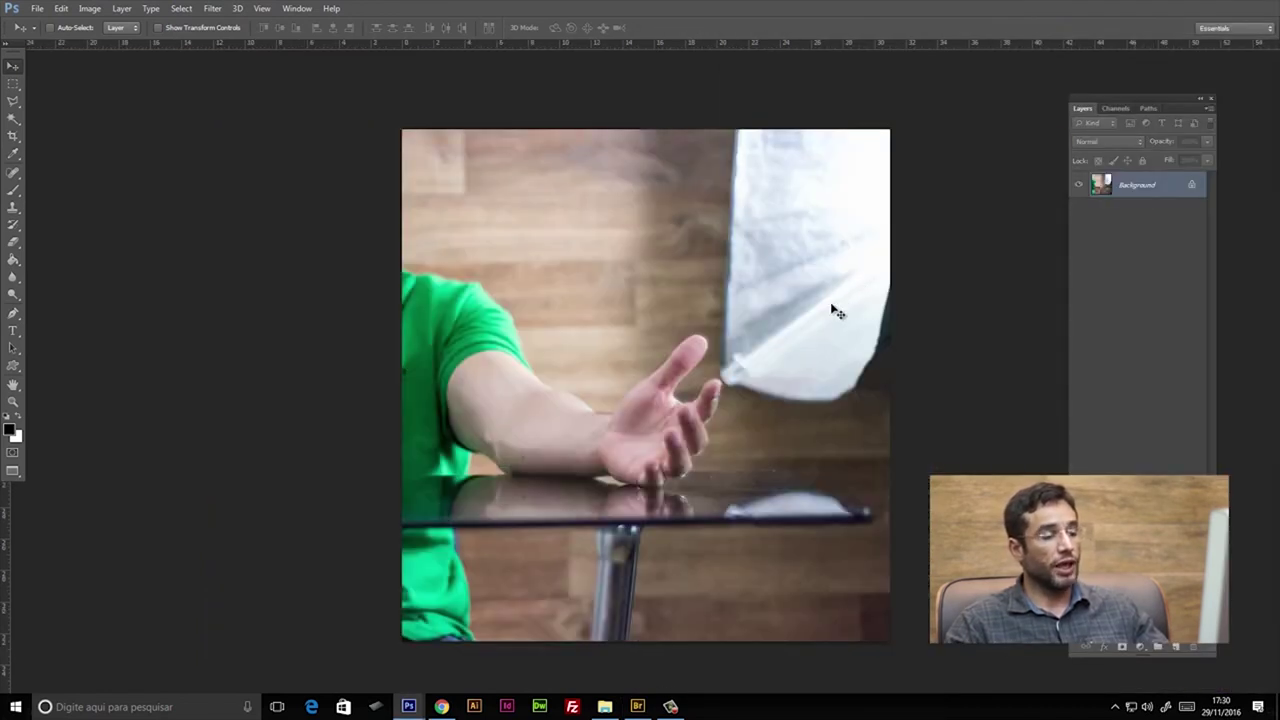
- Back in the montage, return the bonecos toy figures to the desk's lower left
key(alt+Tab)
key(alt+Tab)
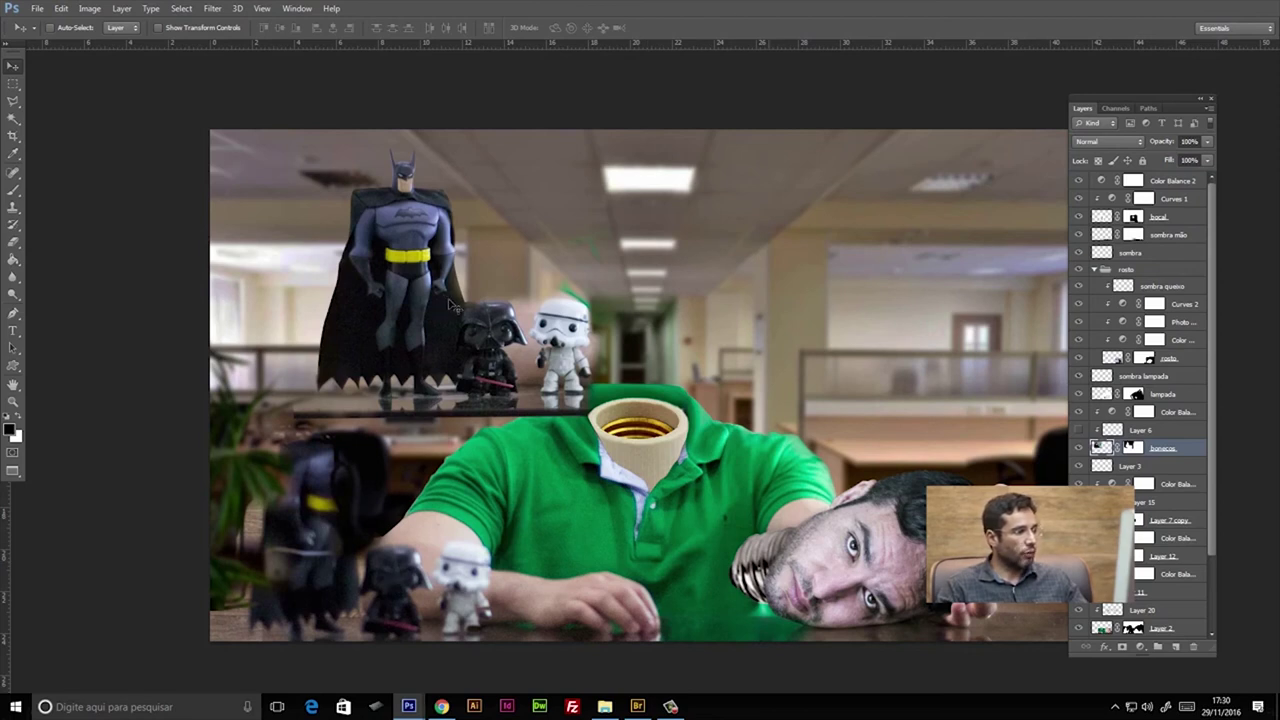
drag(452, 305, 391, 492)
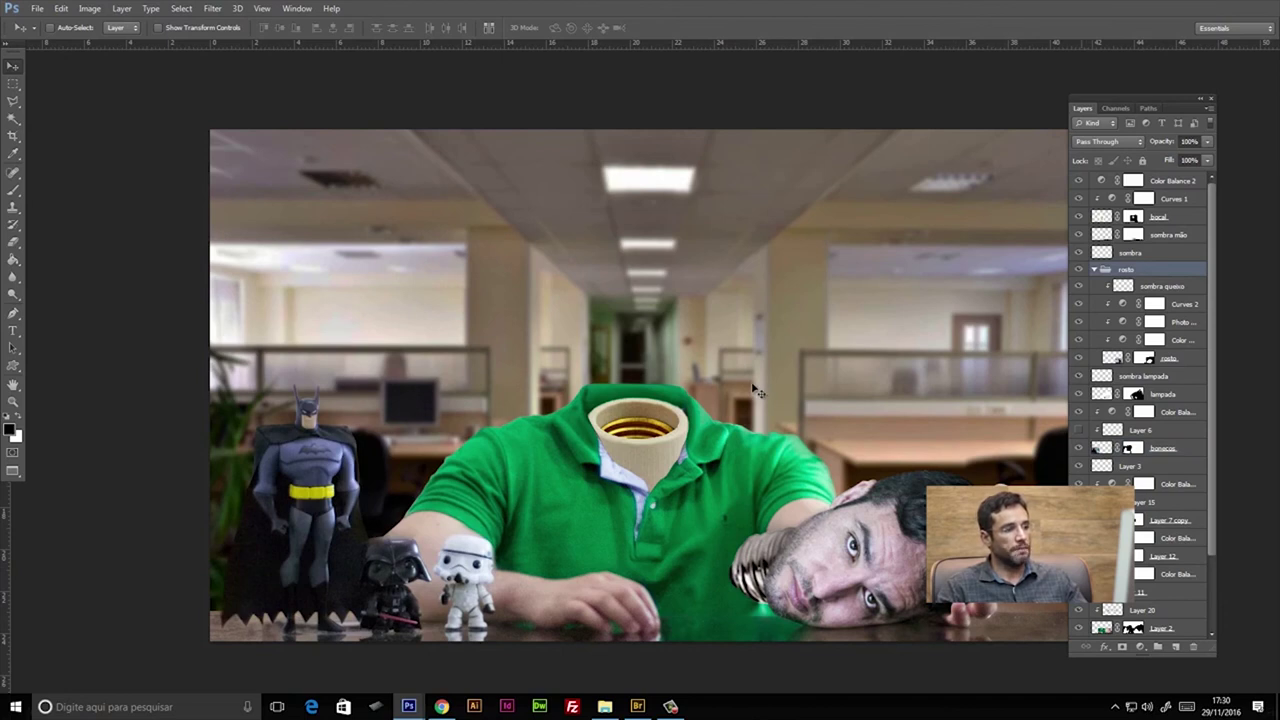
mouse_move(760, 532)
mouse_down()
mouse_move(758, 452)
mouse_move(756, 576)
mouse_up()
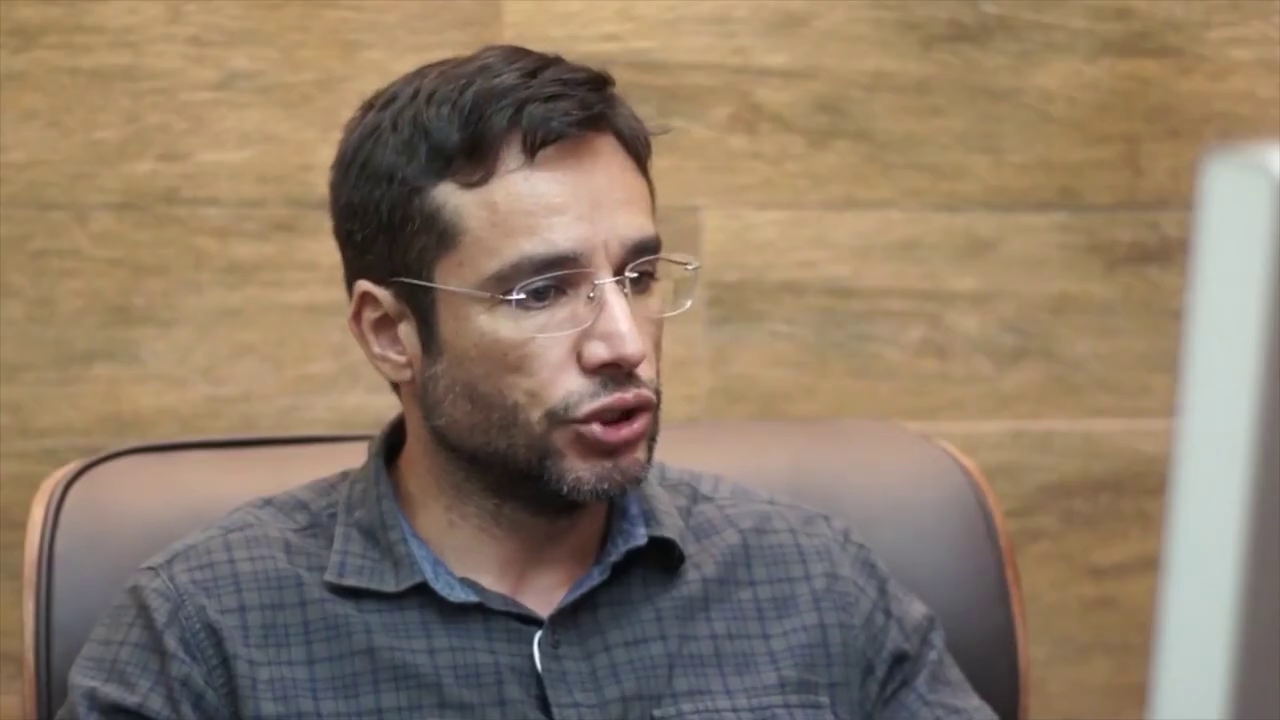